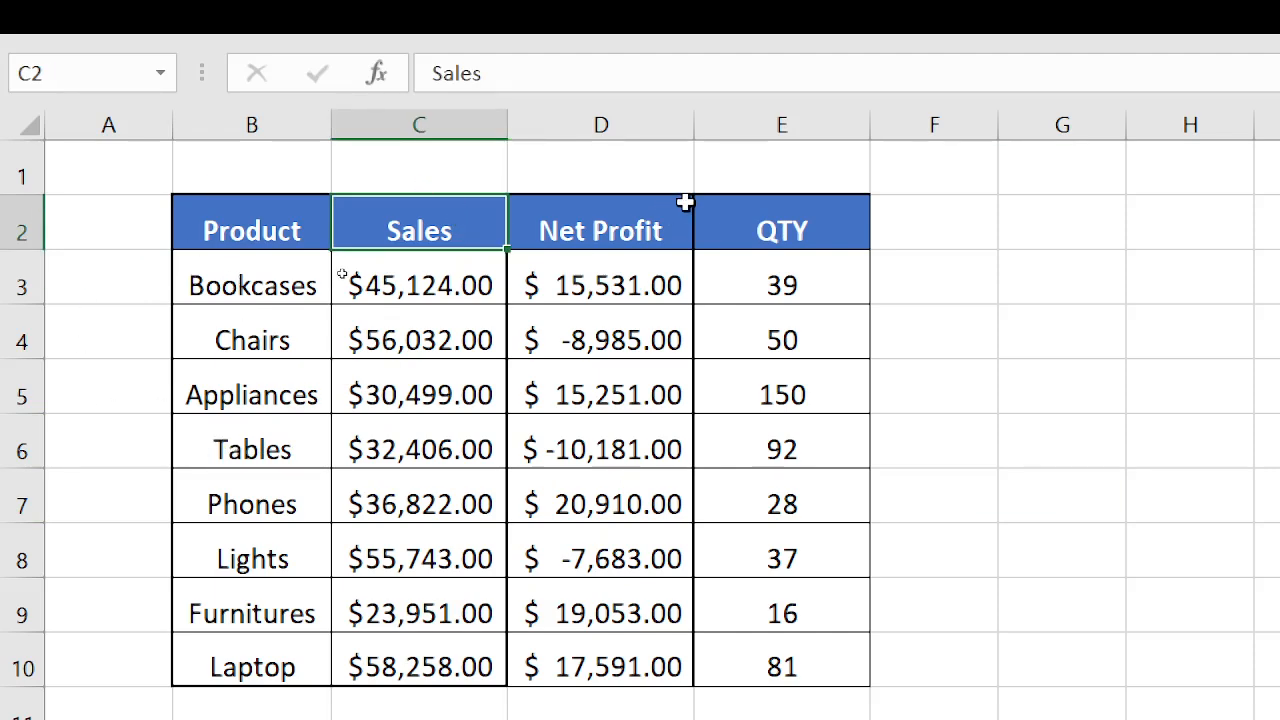
- Examine the Product, Sales, Net Profit and QTY columns of the data table
click(668, 233)
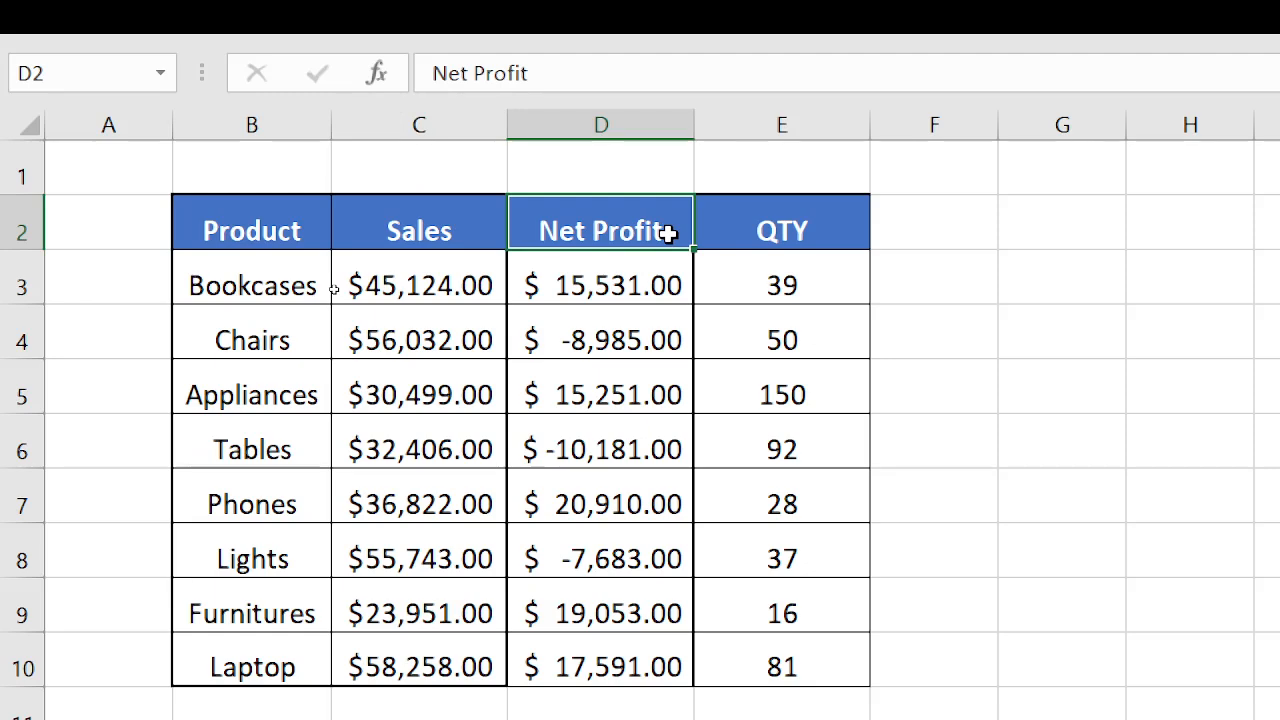
click(267, 291)
drag(270, 453, 266, 617)
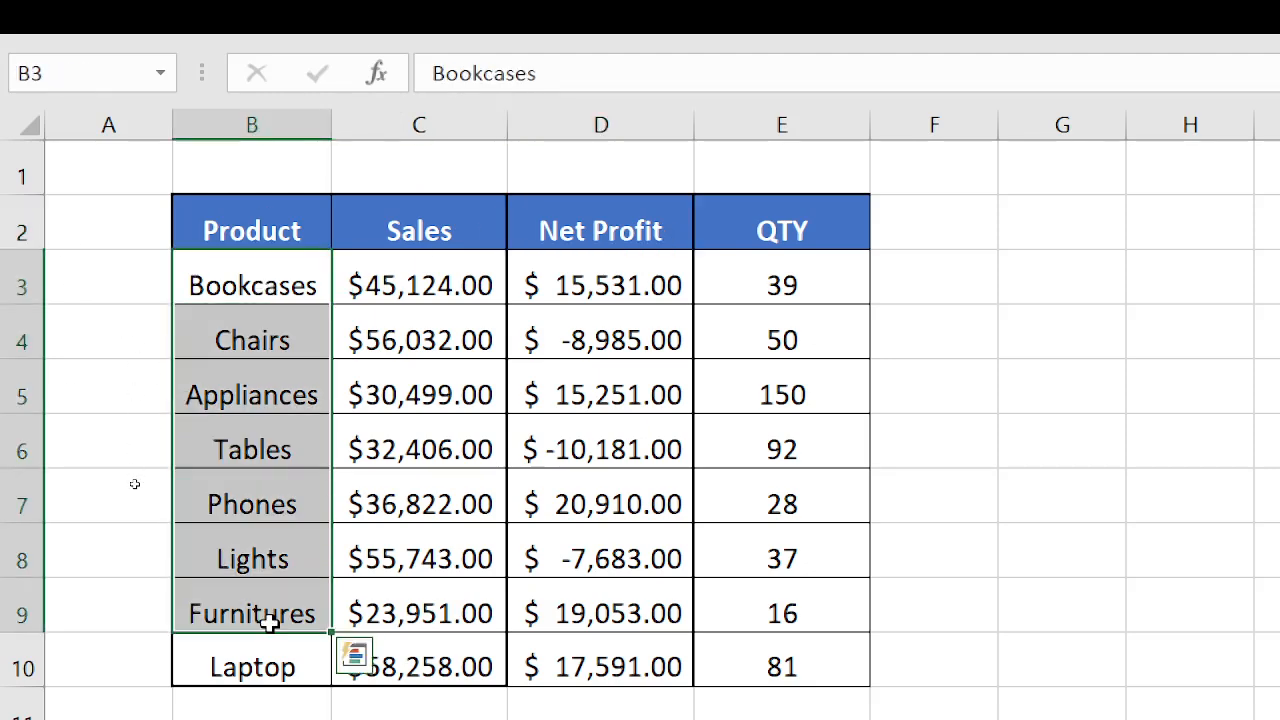
click(800, 232)
drag(266, 282, 323, 645)
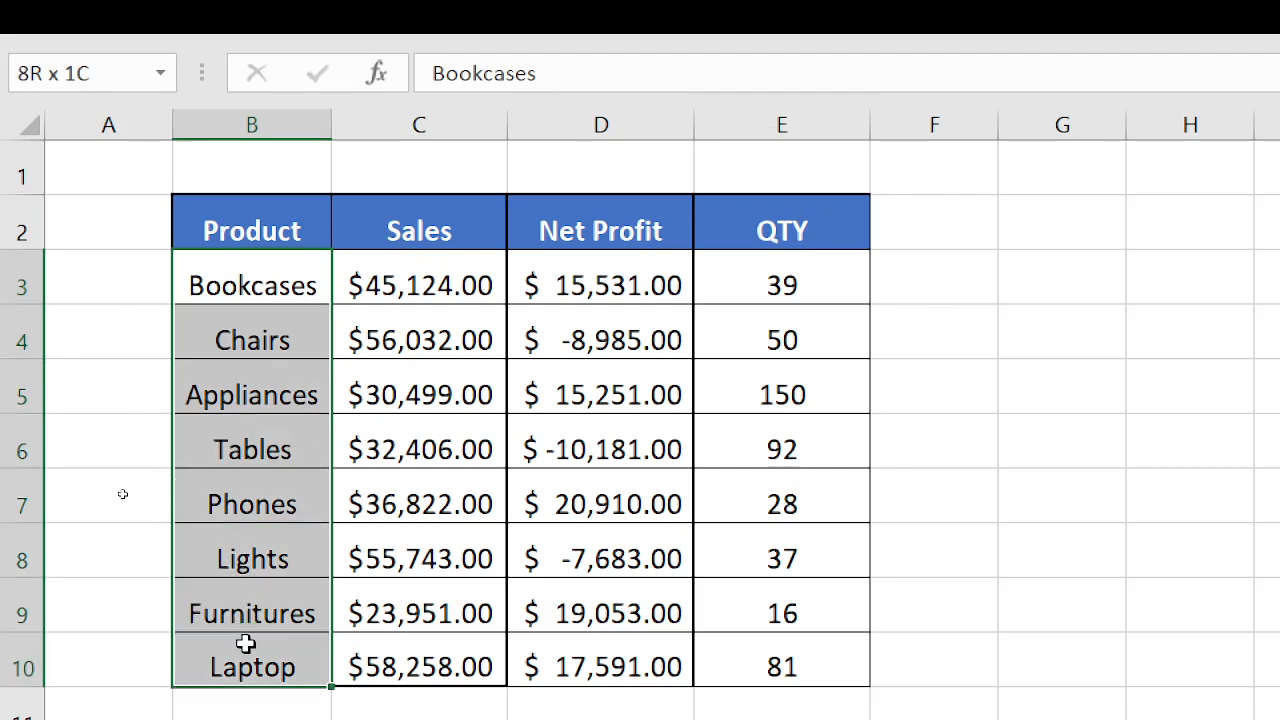
drag(429, 218, 760, 680)
drag(248, 222, 242, 667)
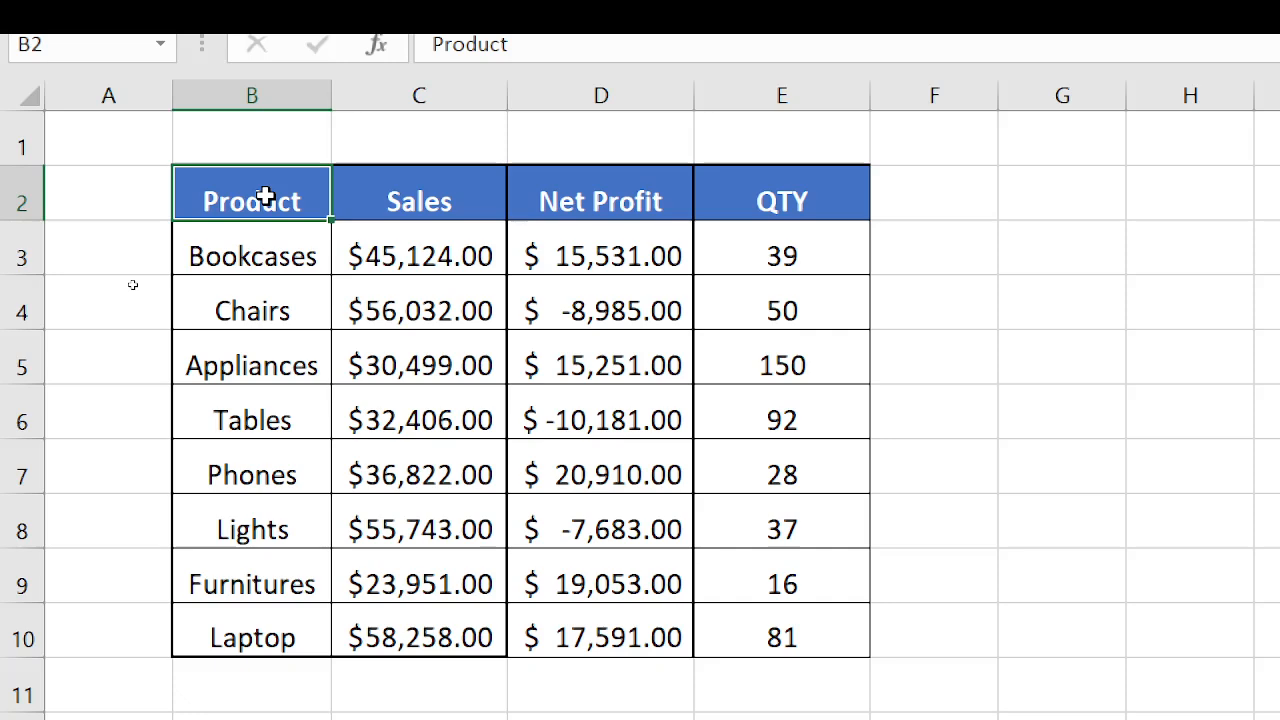
- Insert a Combo chart from the whole table, with Sales and Net Profit as clustered columns and QTY as a line on the secondary axis
drag(265, 195, 812, 580)
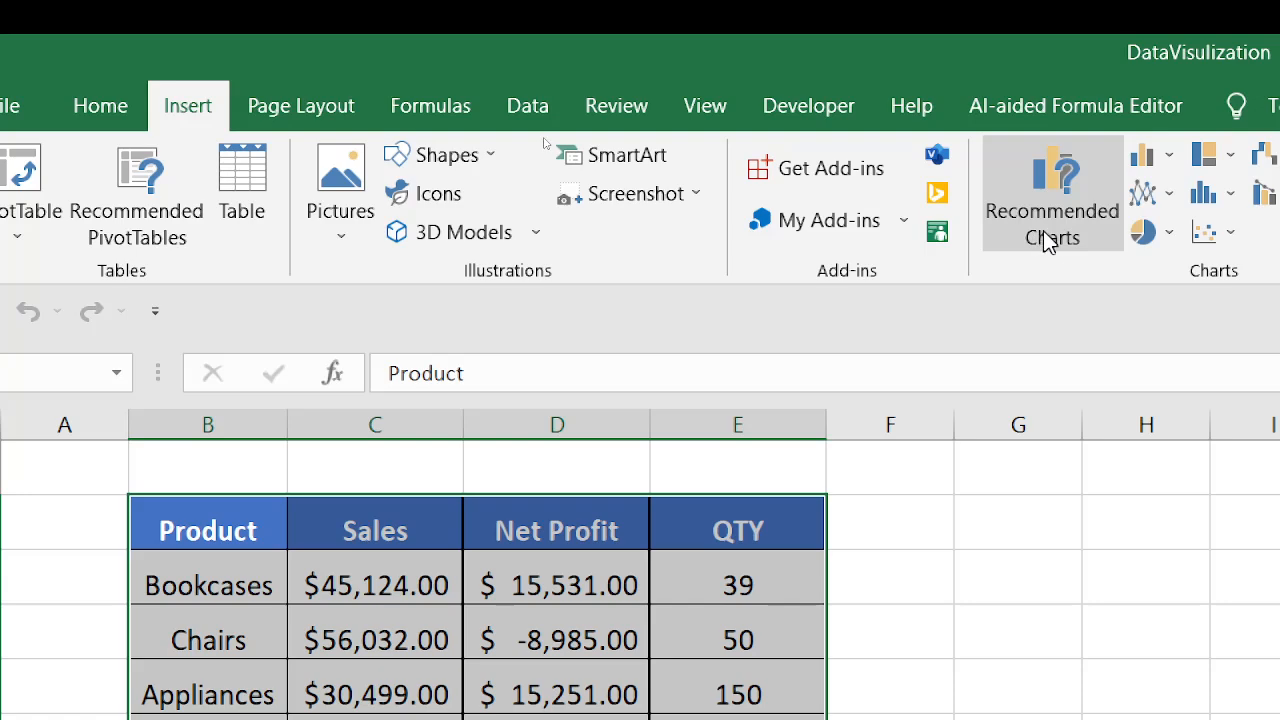
click(1047, 243)
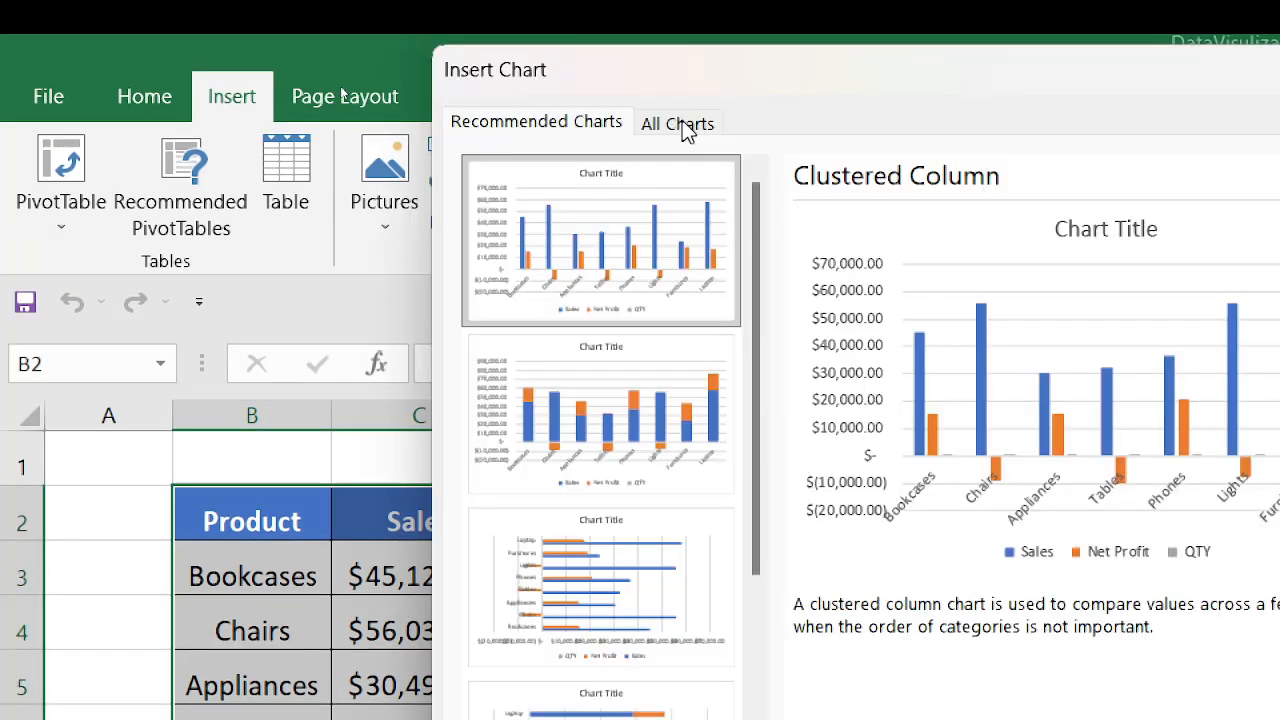
click(680, 124)
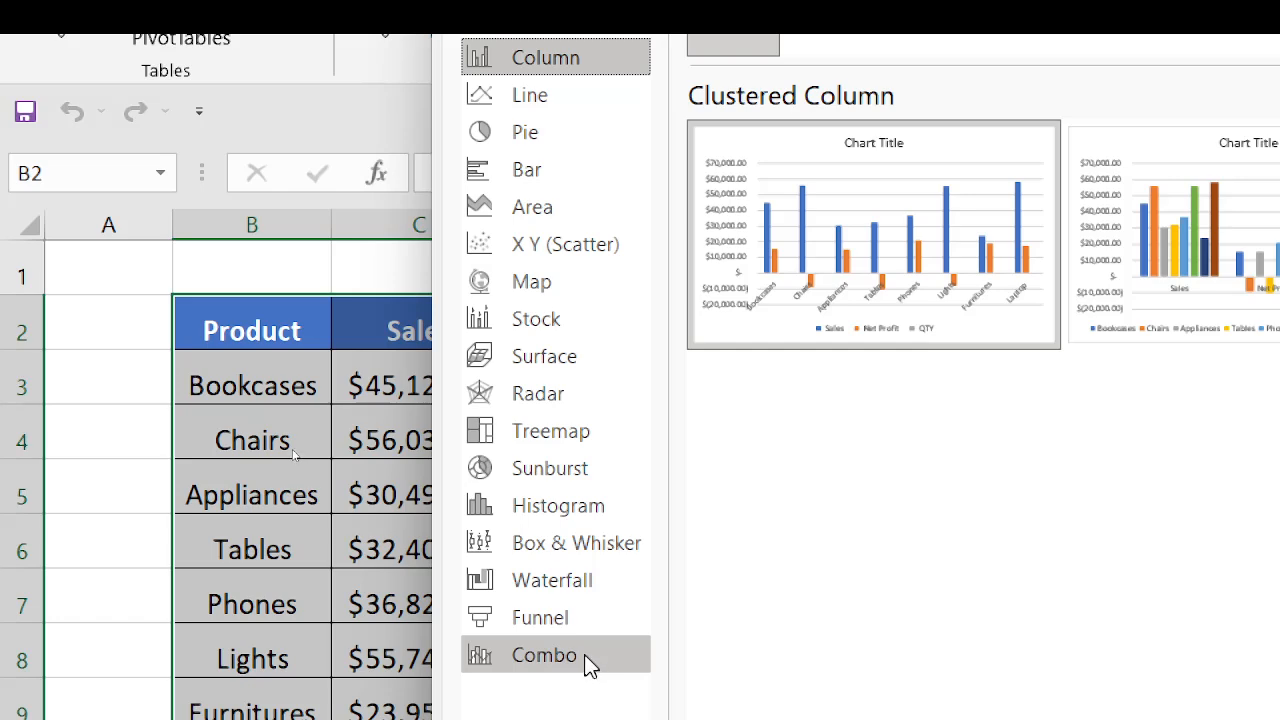
click(590, 667)
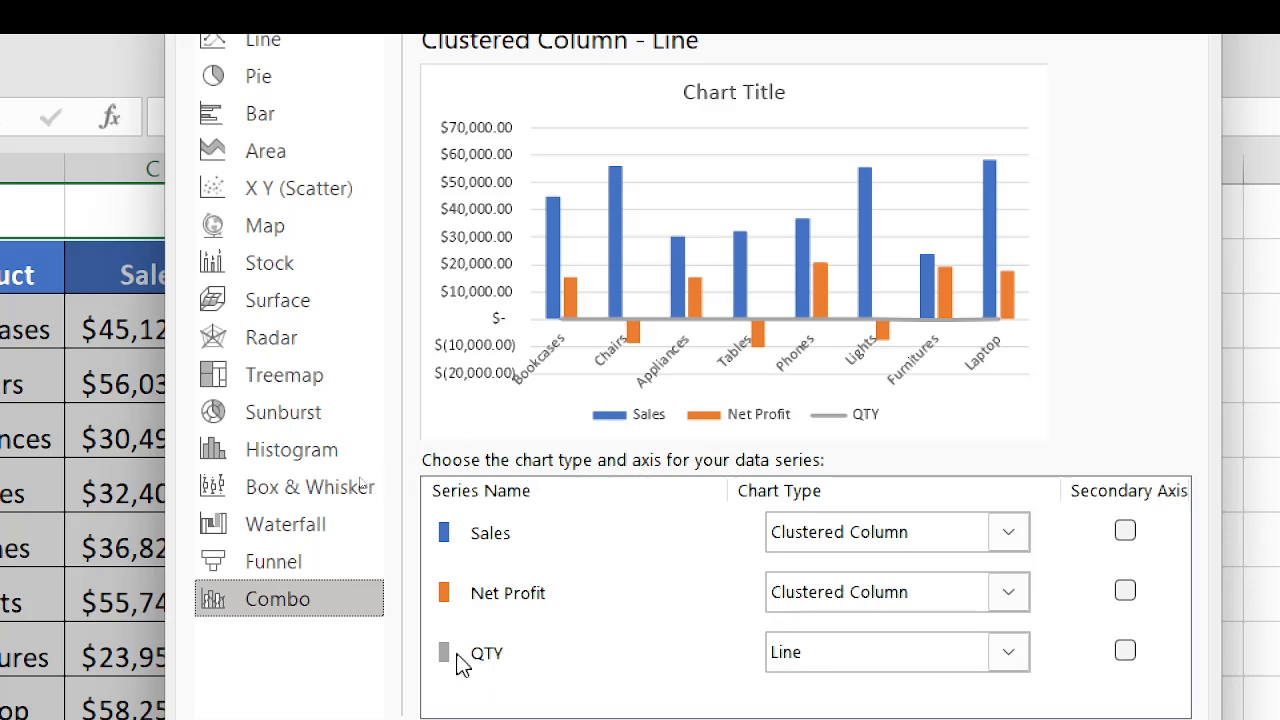
click(1125, 651)
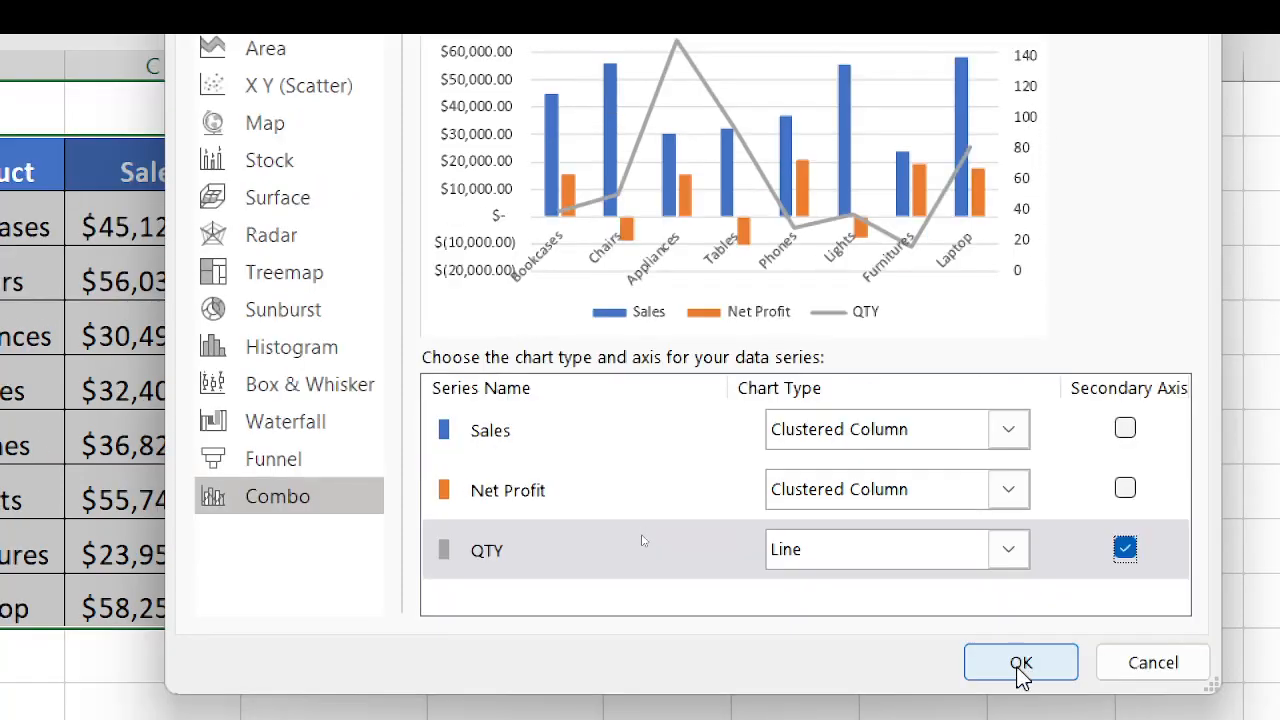
click(1020, 668)
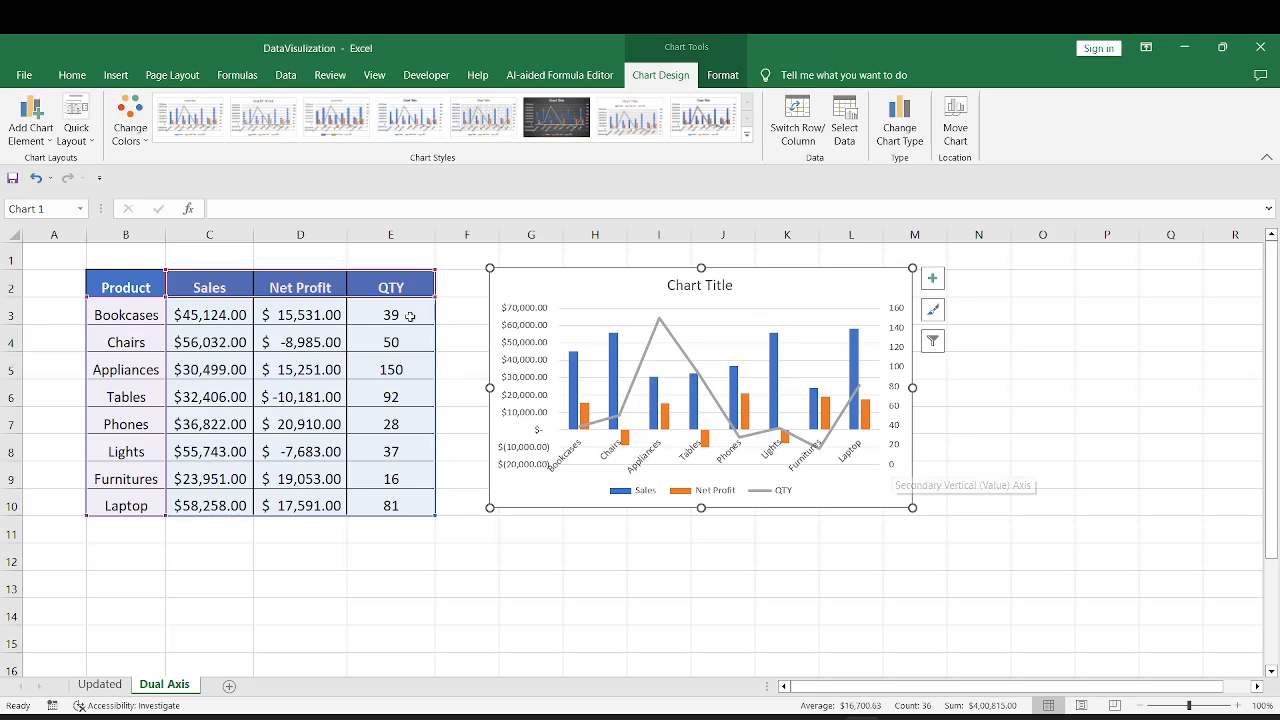
- Set the minimum bound of the chart's secondary vertical axis to -40
drag(409, 316, 390, 504)
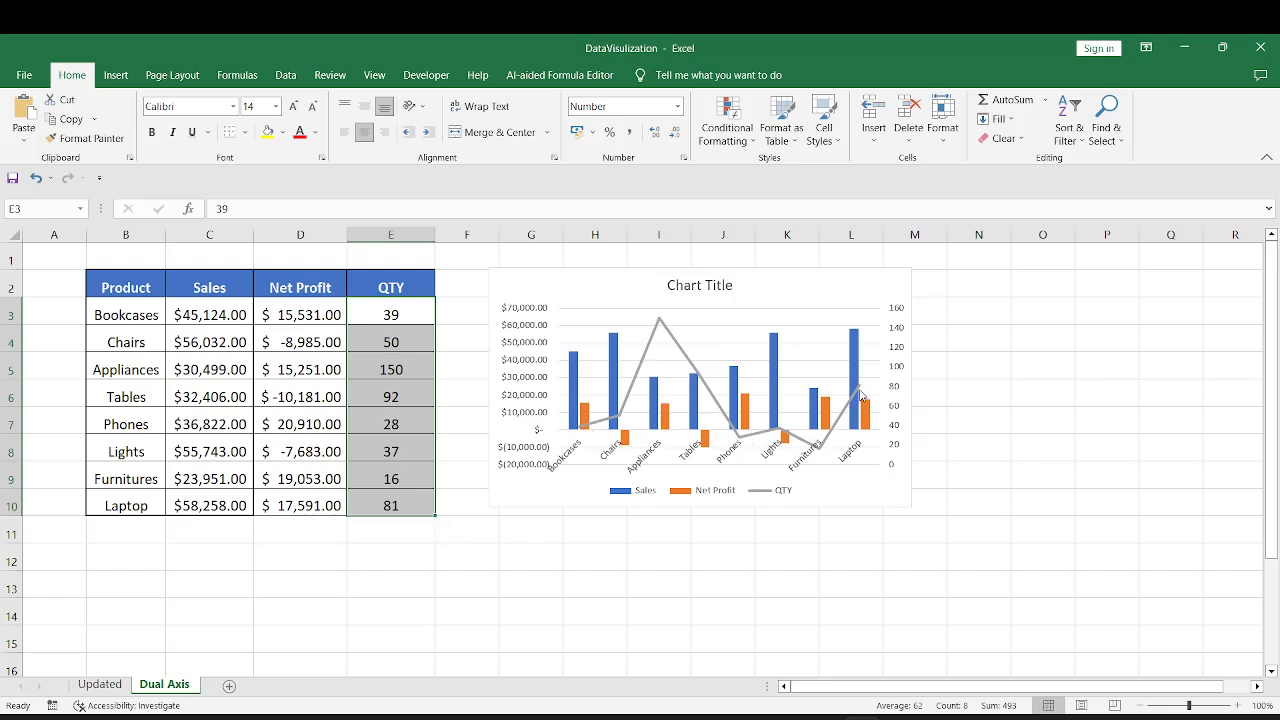
mouse_move(862, 396)
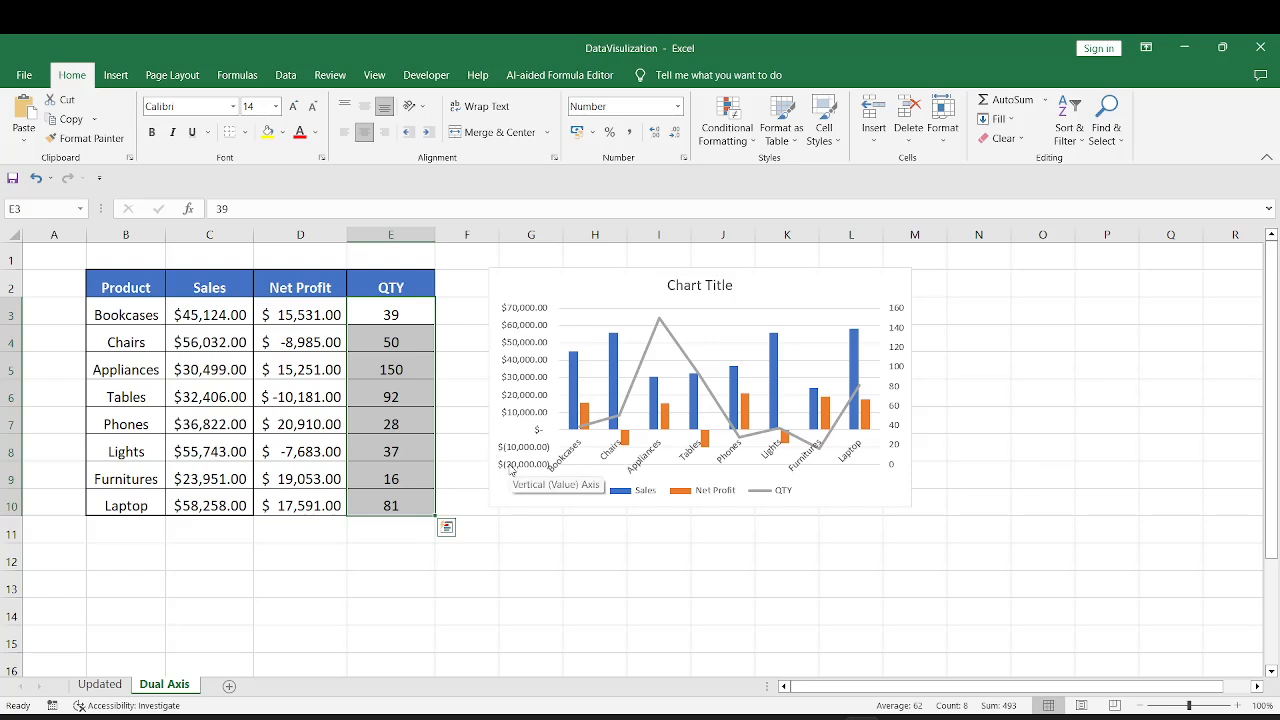
double_click(897, 431)
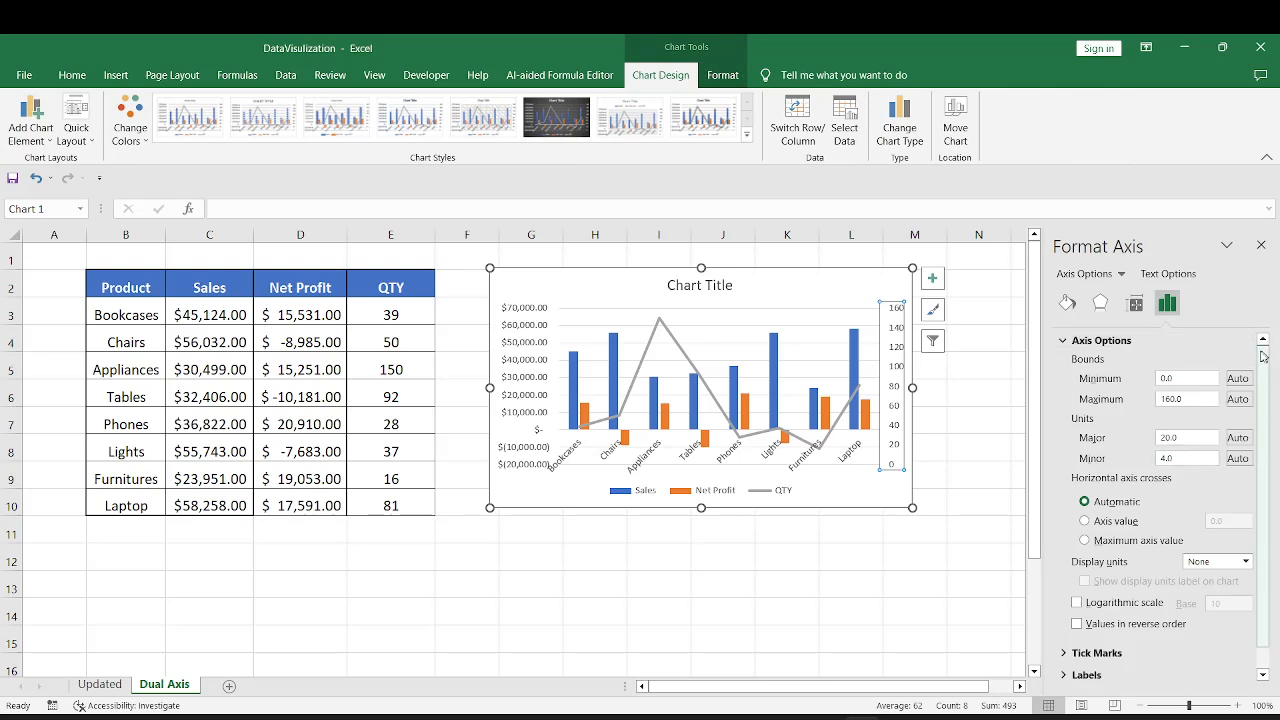
click(1200, 378)
double_click(1187, 378)
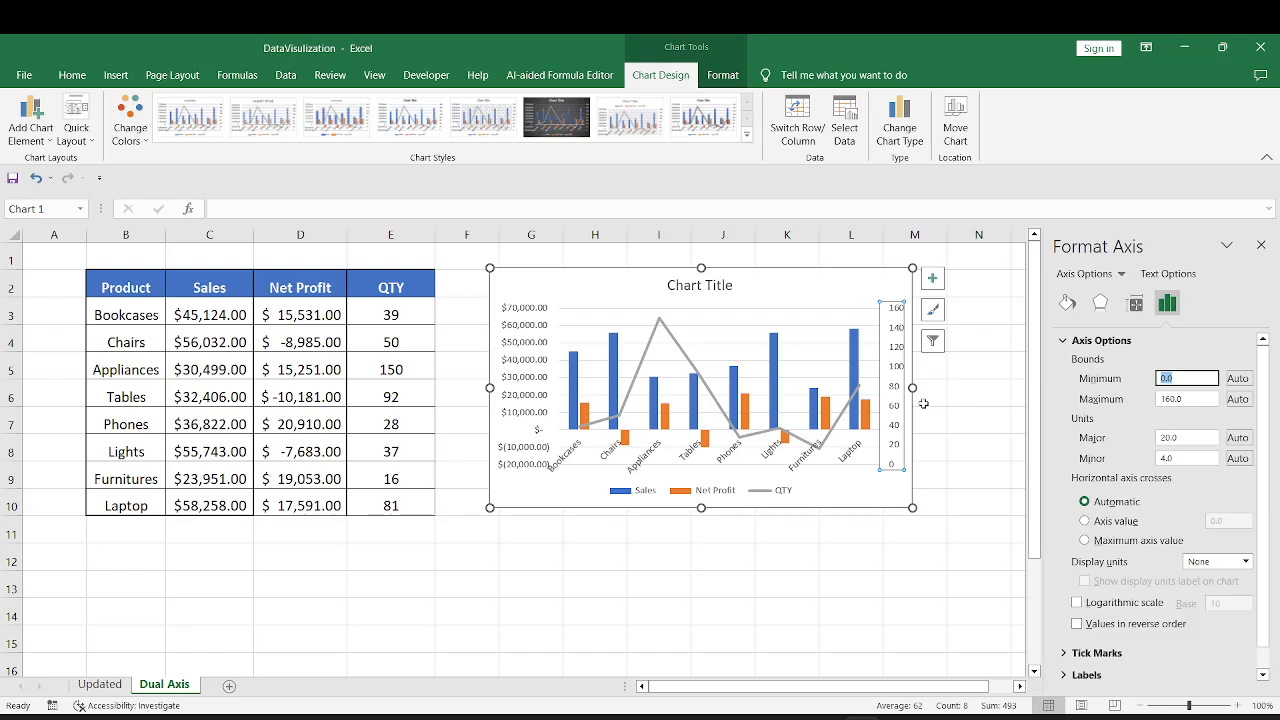
text(-0.2)
key(Return)
key(Return)
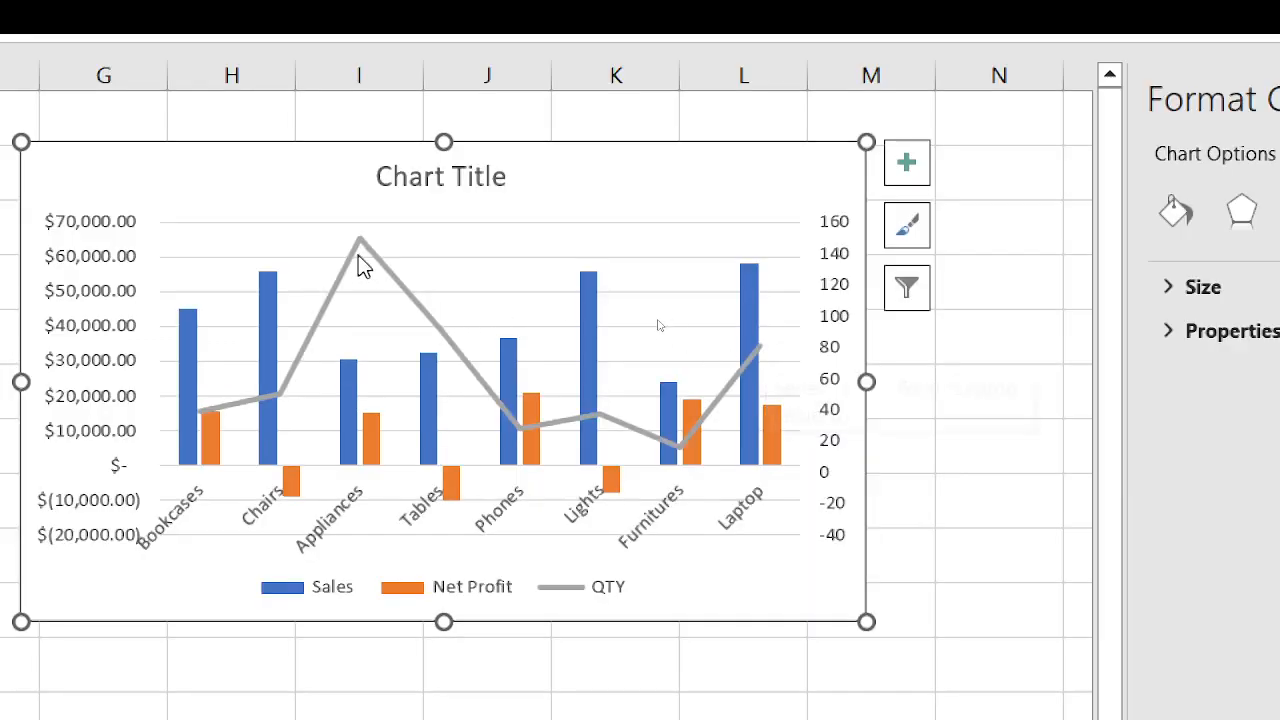
- Format the QTY series as a solid line in the standard dark red color
mouse_move(361, 240)
mouse_move(682, 452)
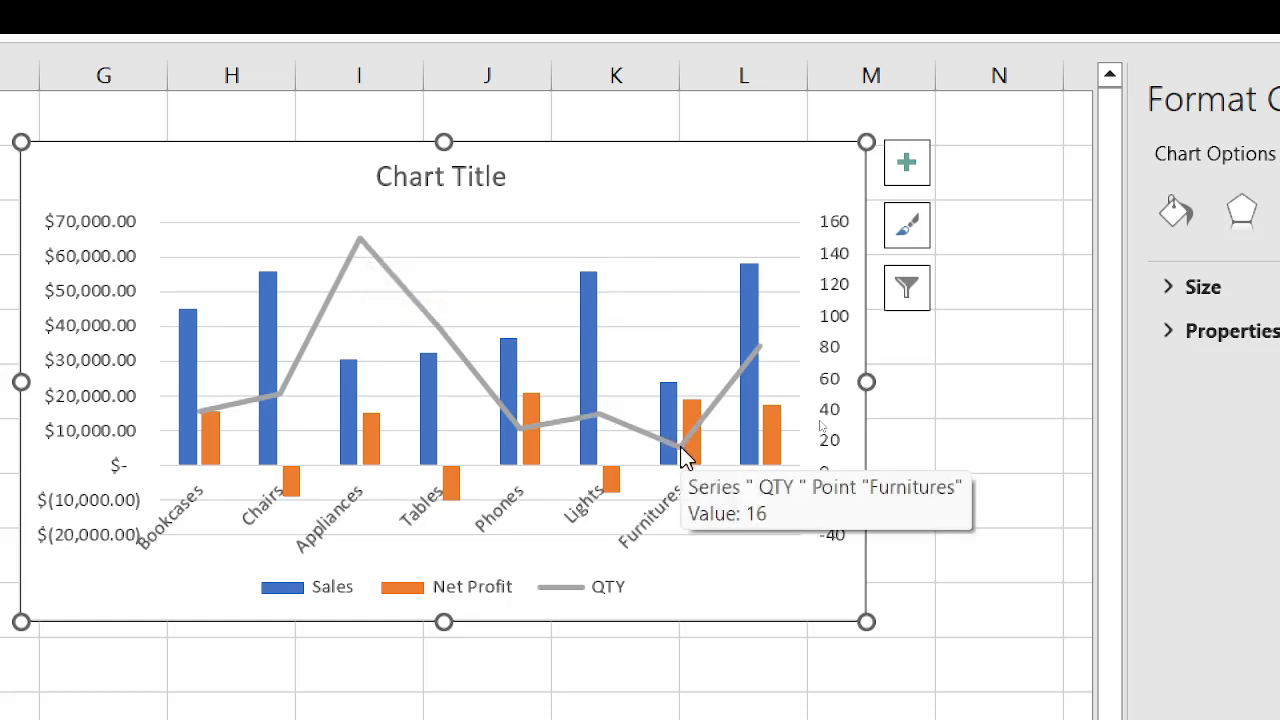
mouse_move(335, 295)
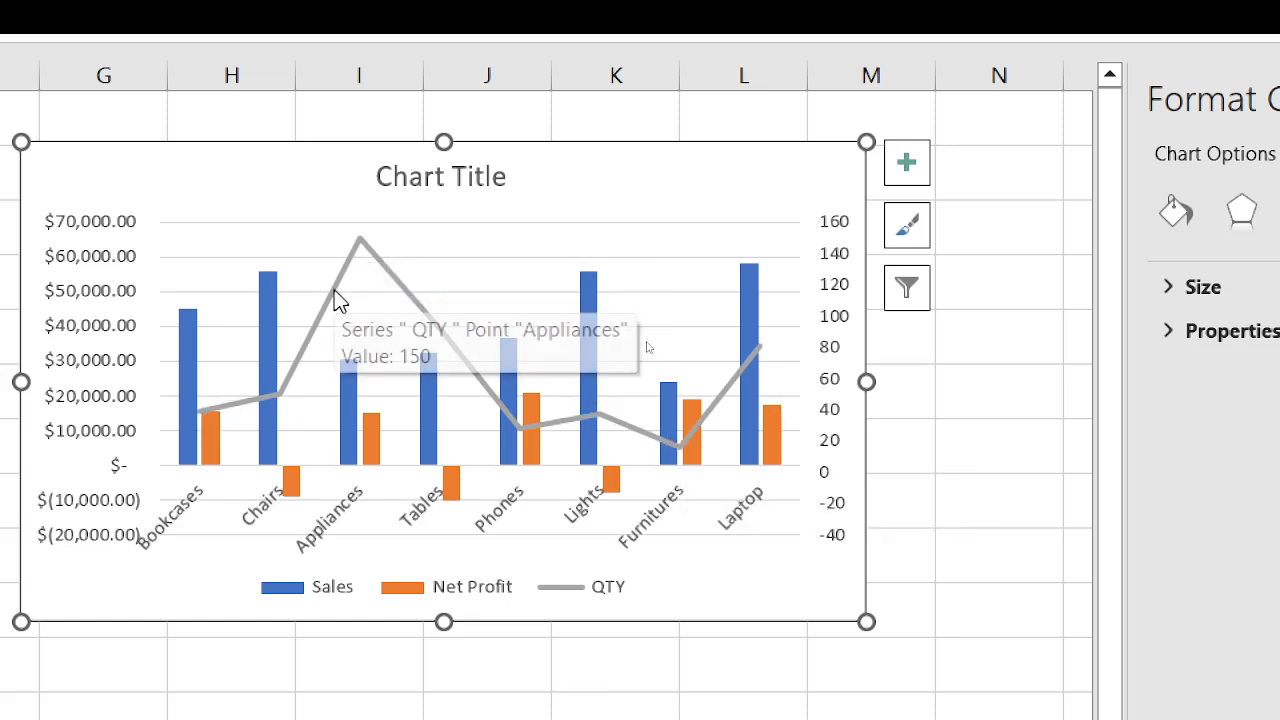
click(335, 295)
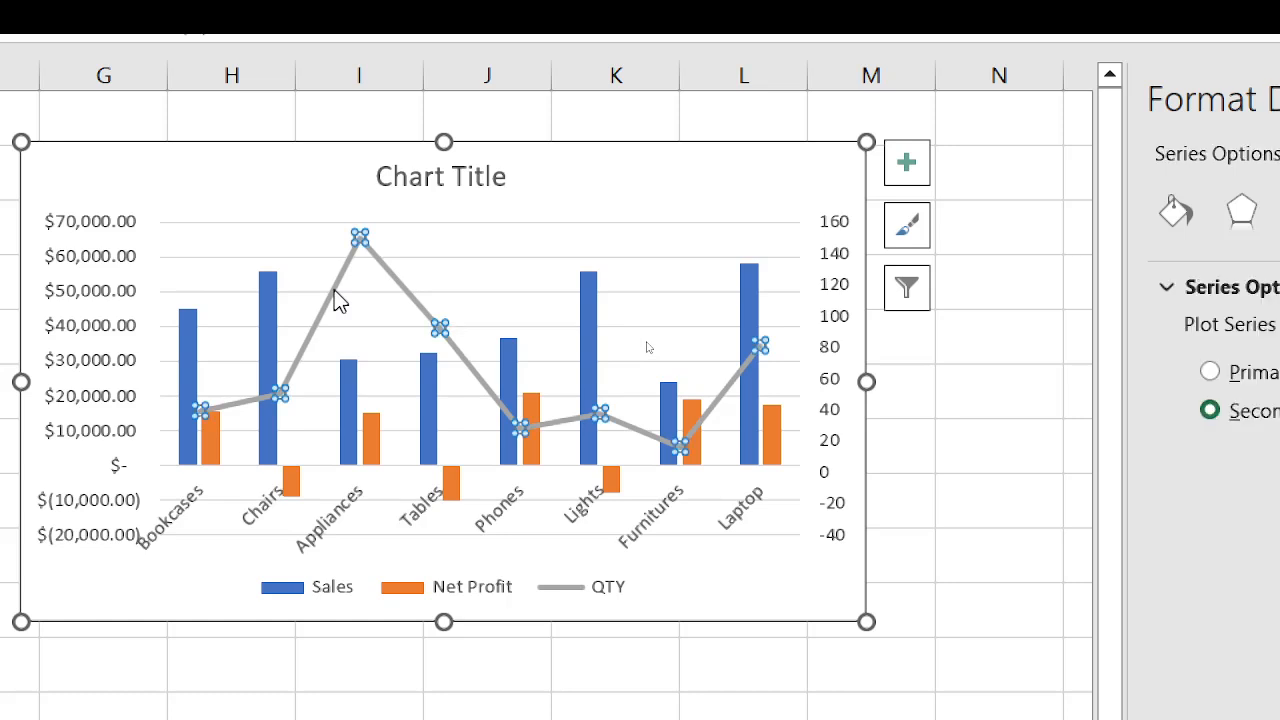
right_click(338, 300)
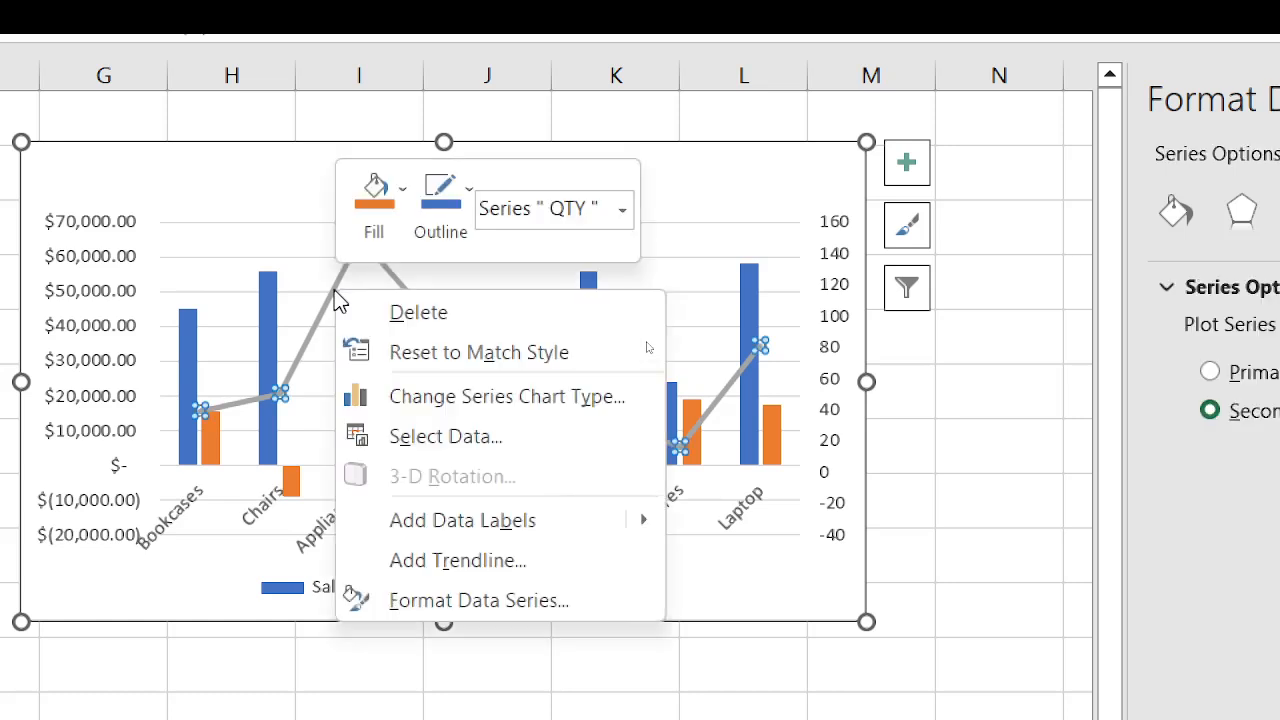
click(494, 600)
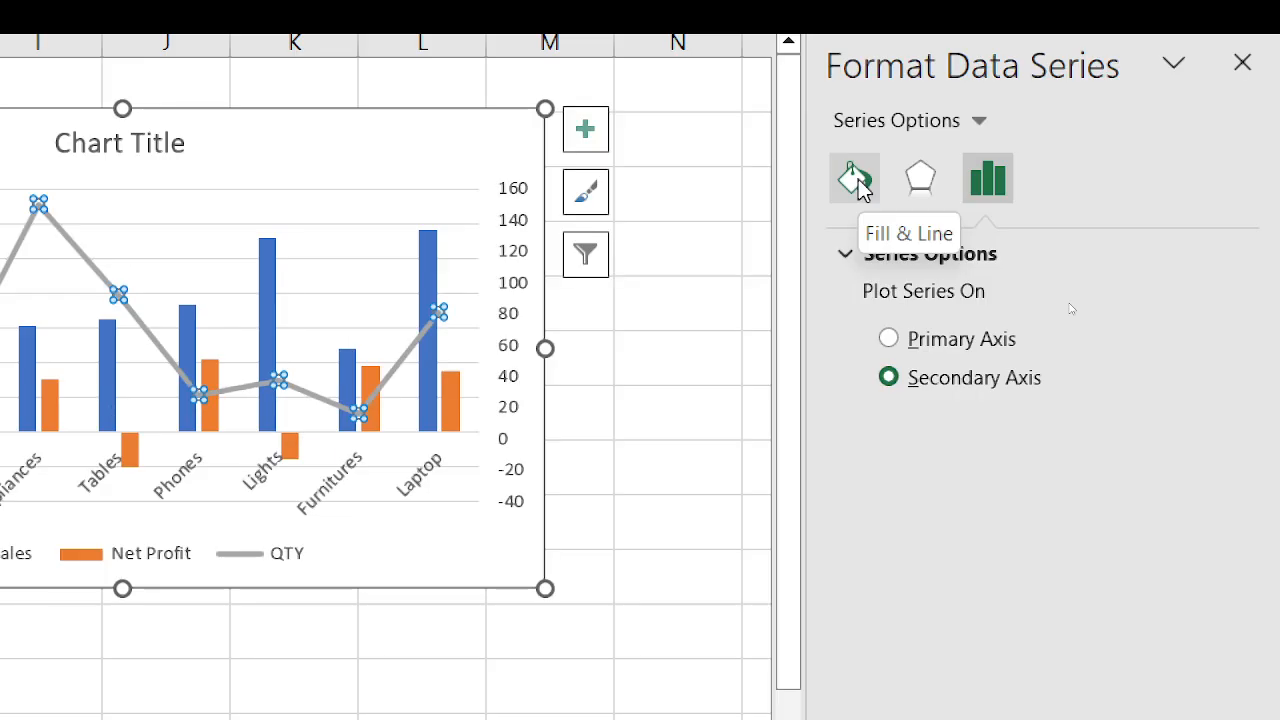
click(860, 185)
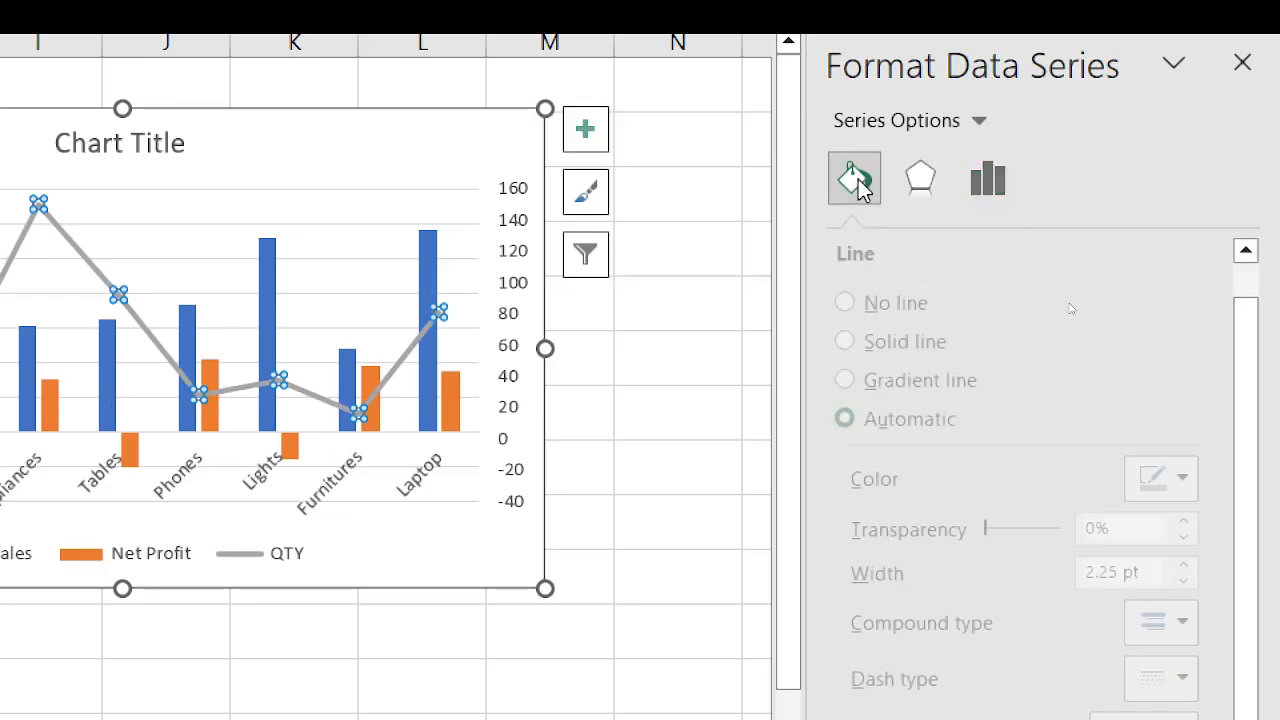
click(874, 340)
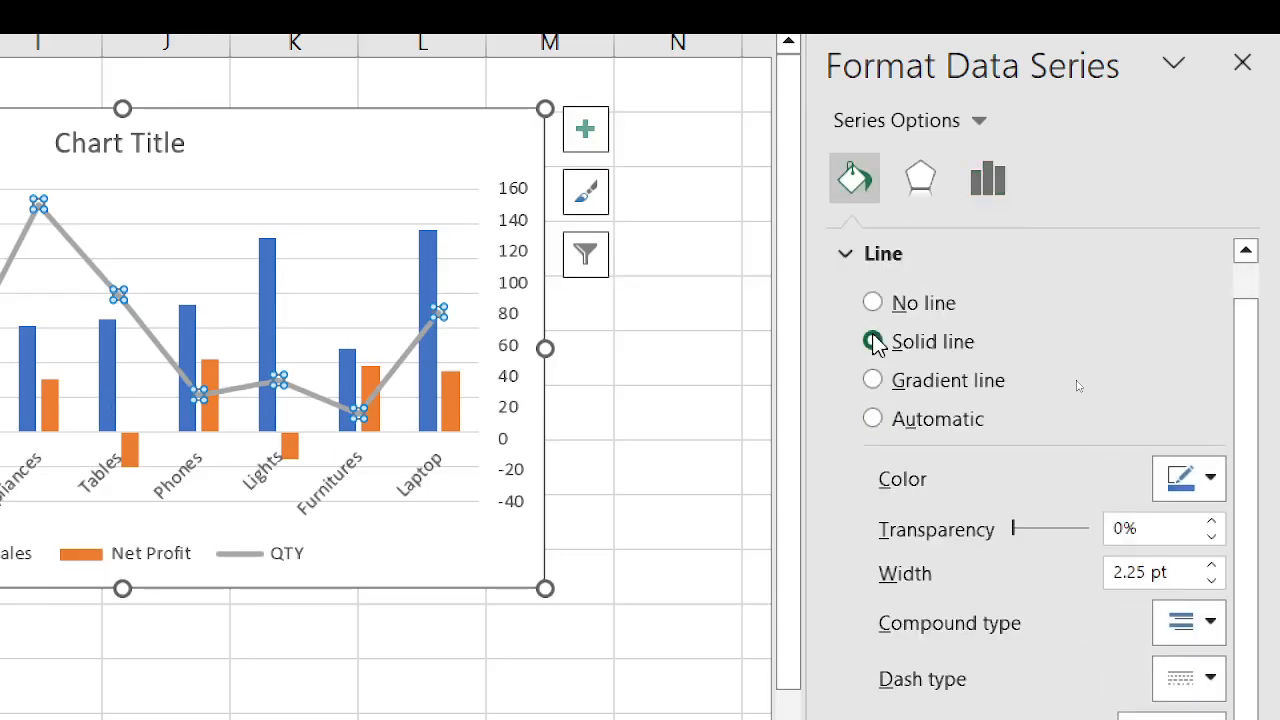
click(1207, 480)
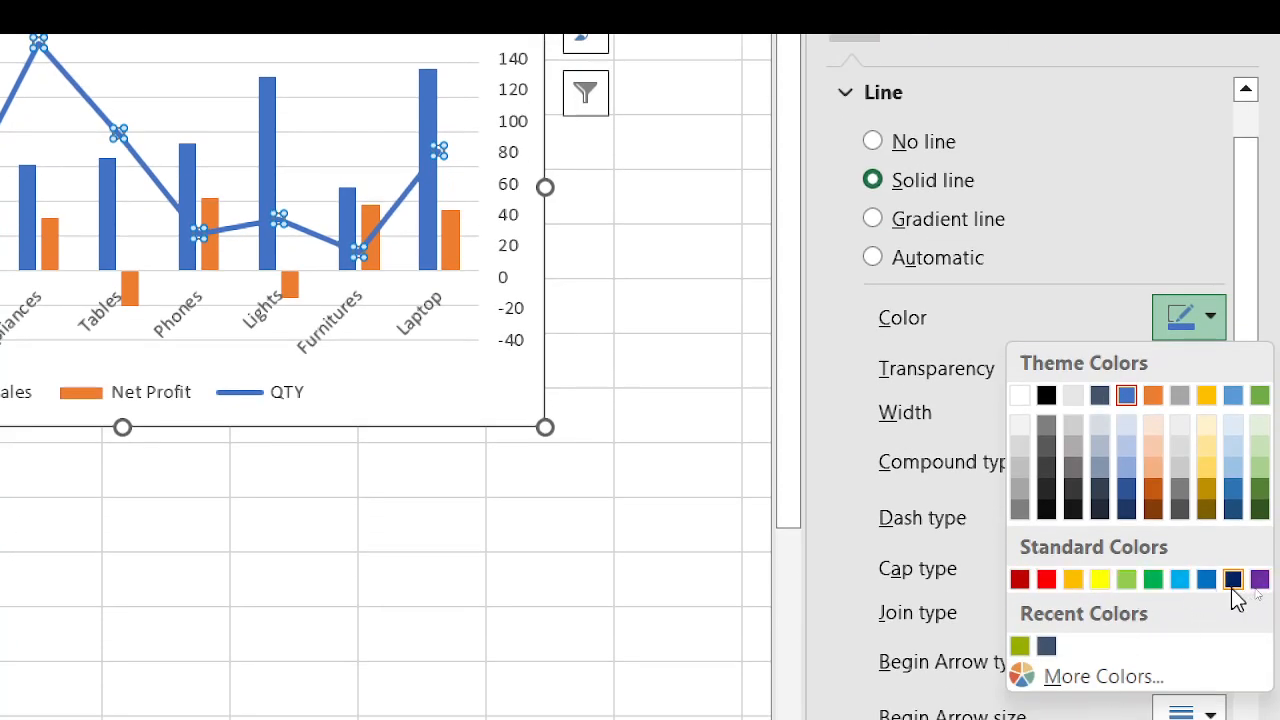
click(1019, 579)
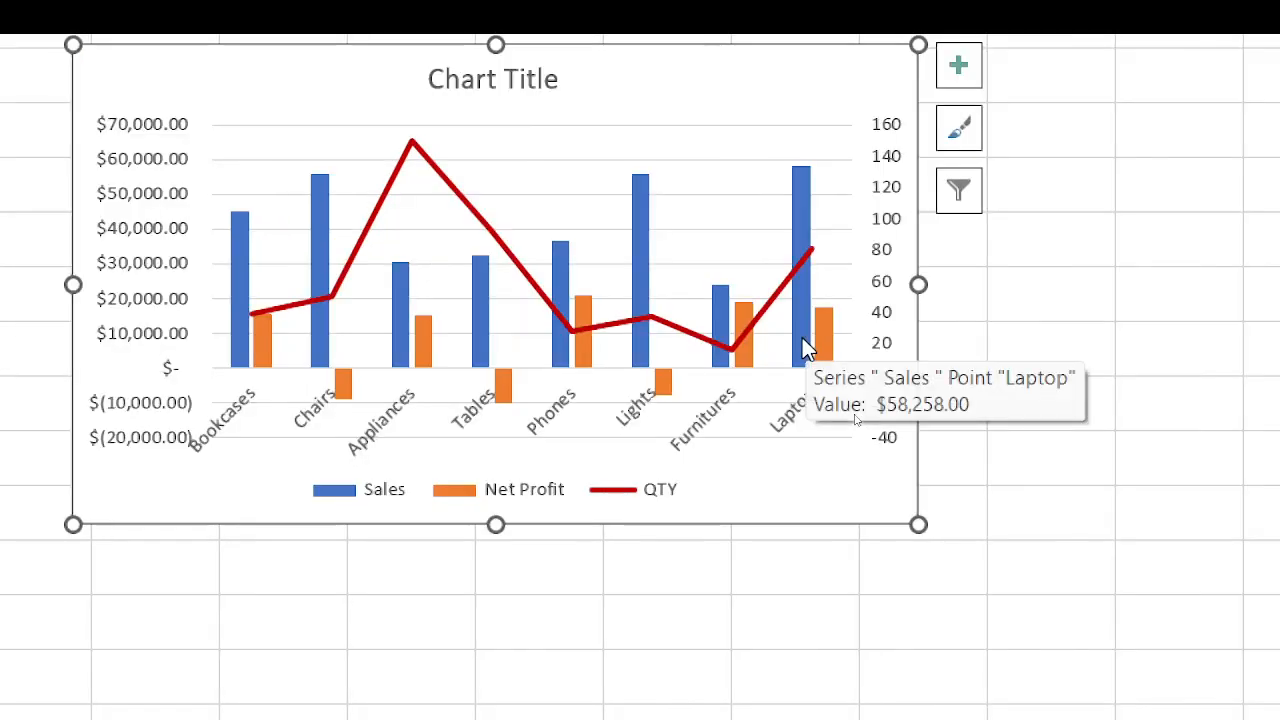
- Change the fill color of the Sales columns to the standard light green
click(805, 345)
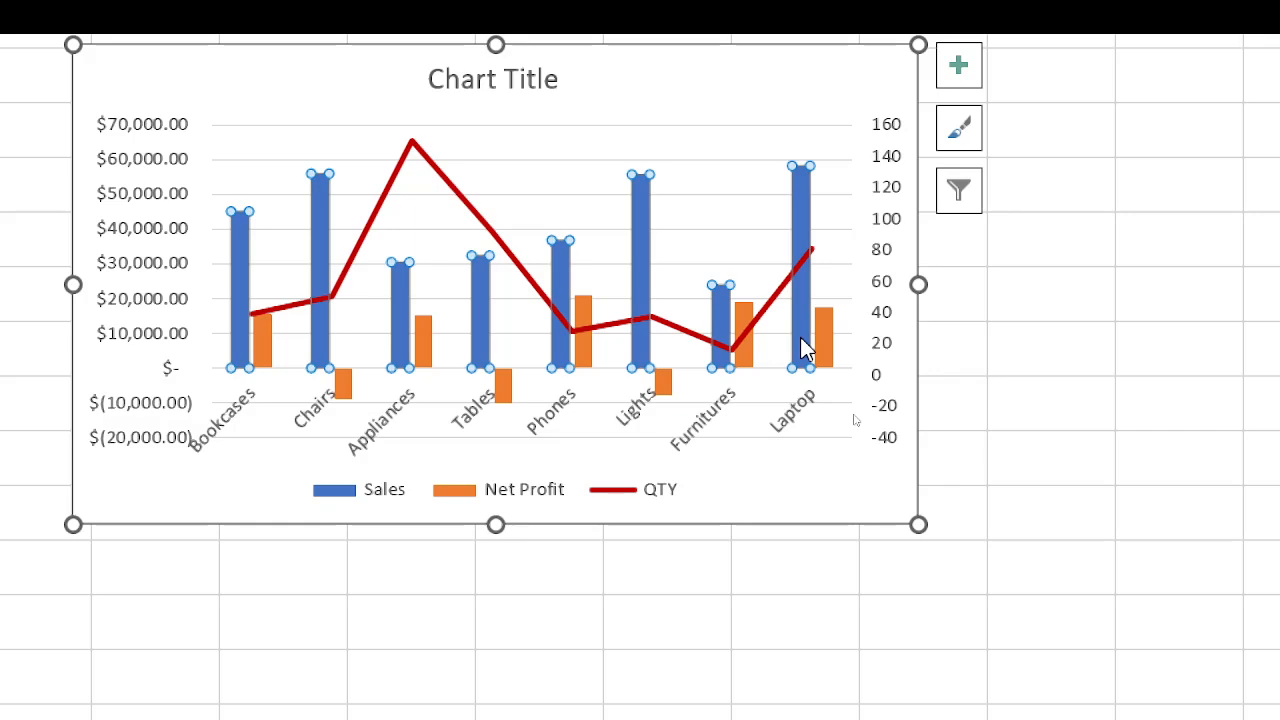
right_click(802, 340)
click(898, 652)
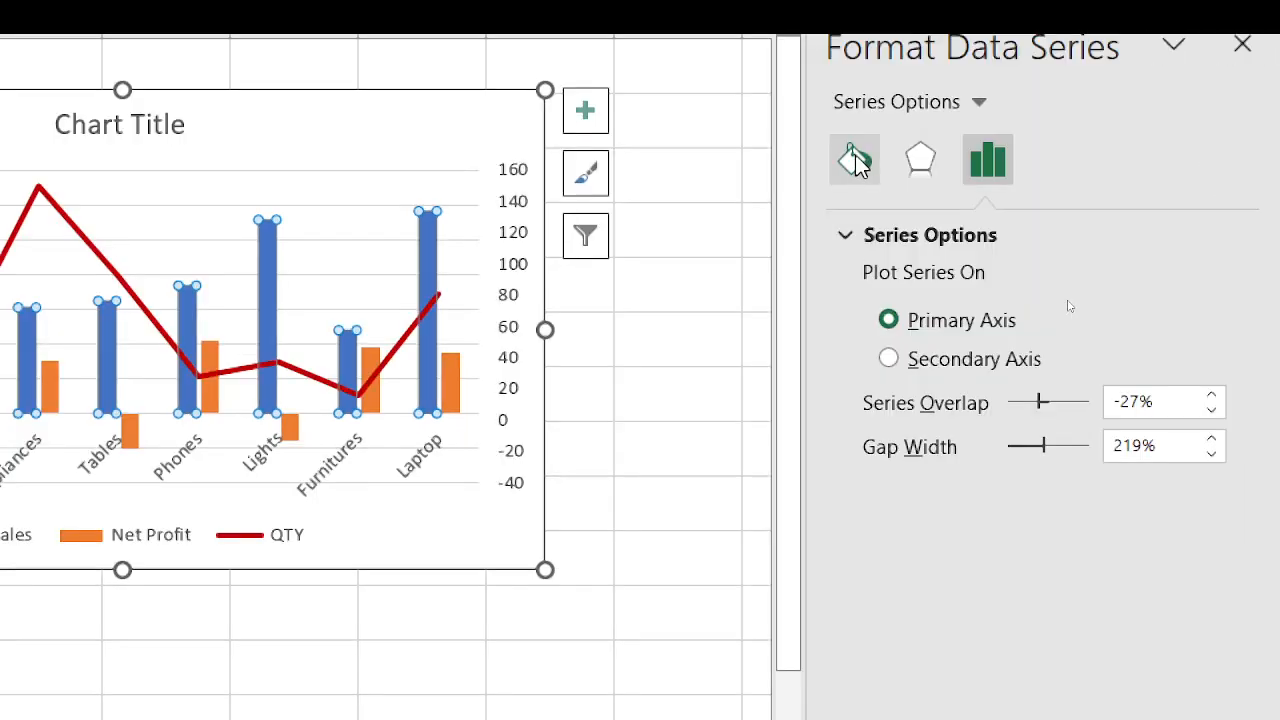
click(855, 163)
click(1186, 460)
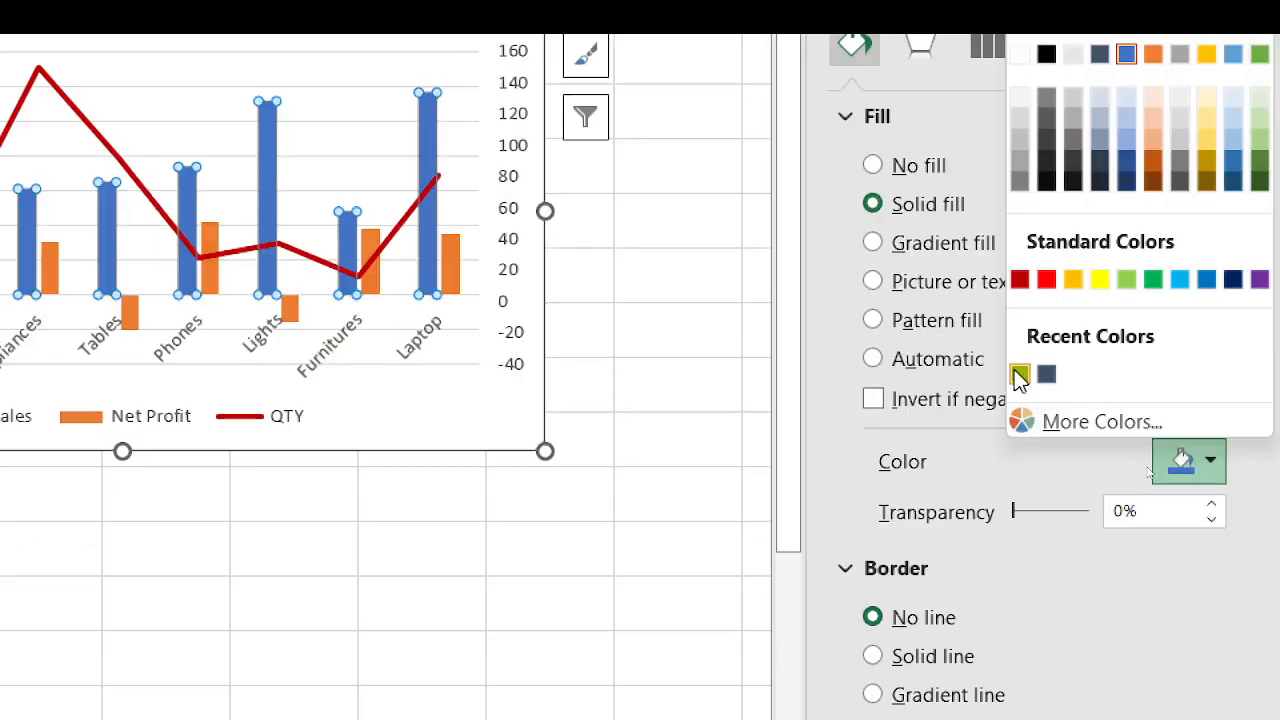
click(1133, 279)
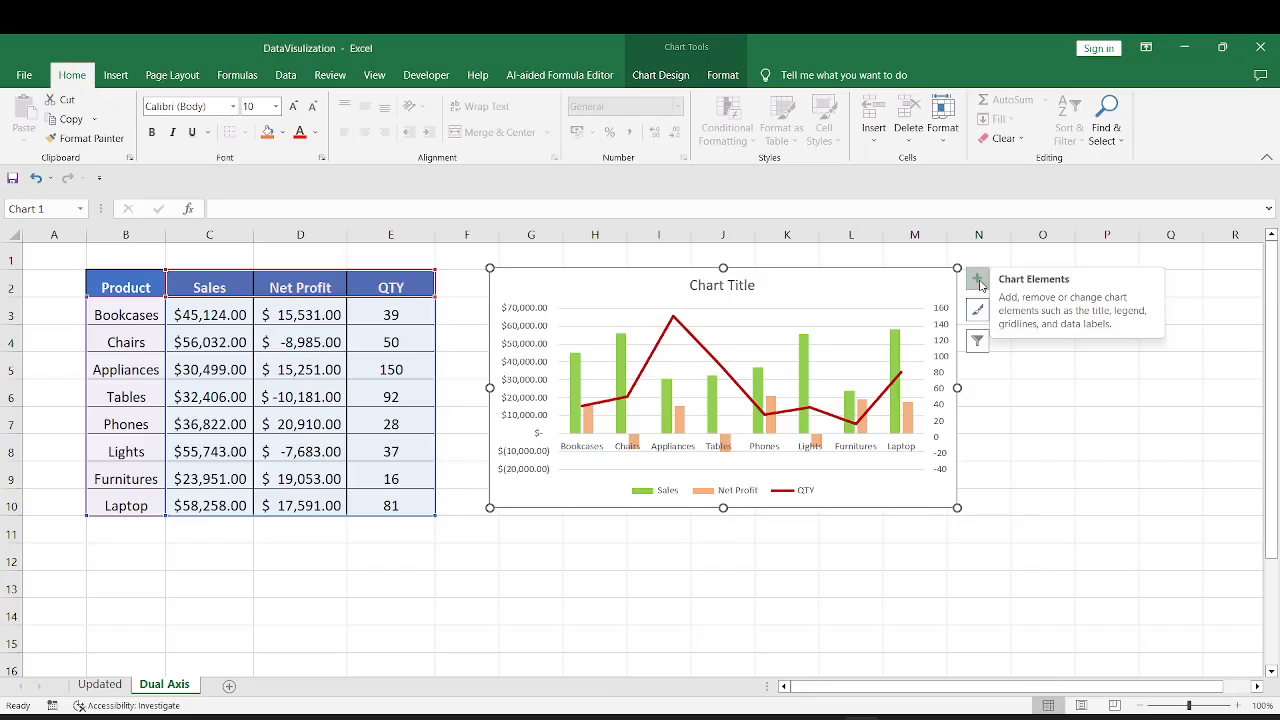
click(979, 283)
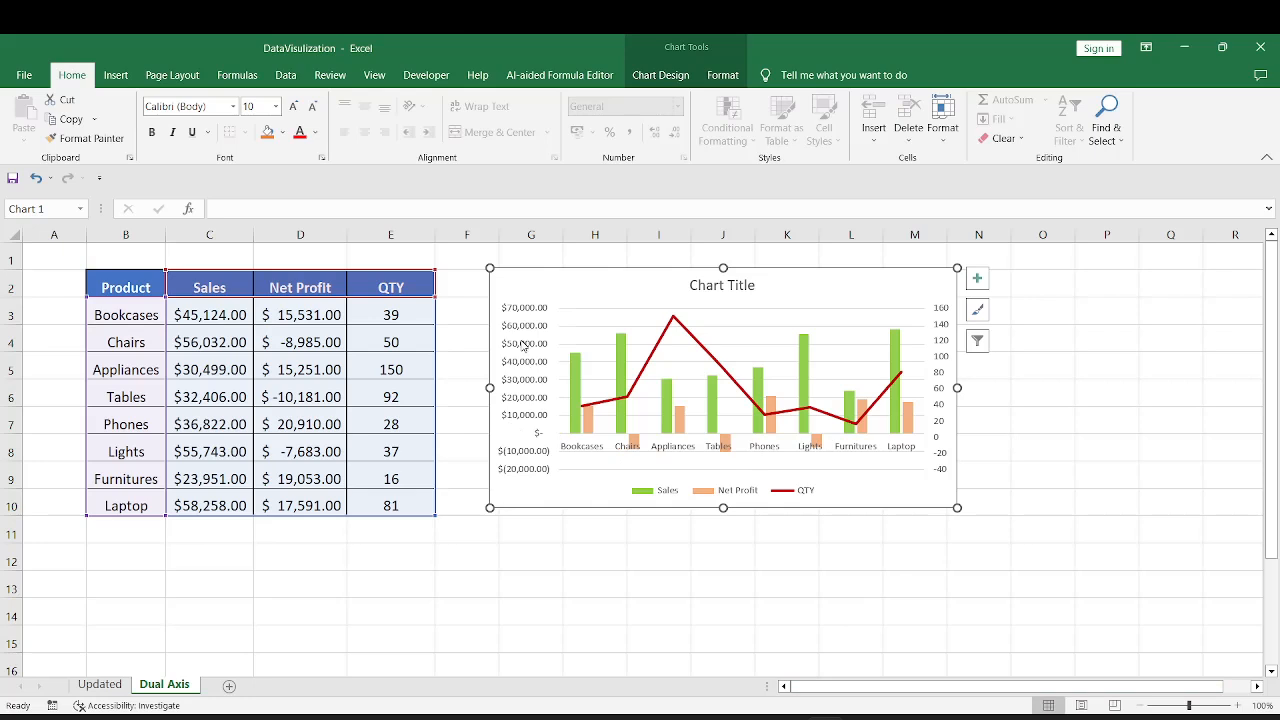
click(523, 345)
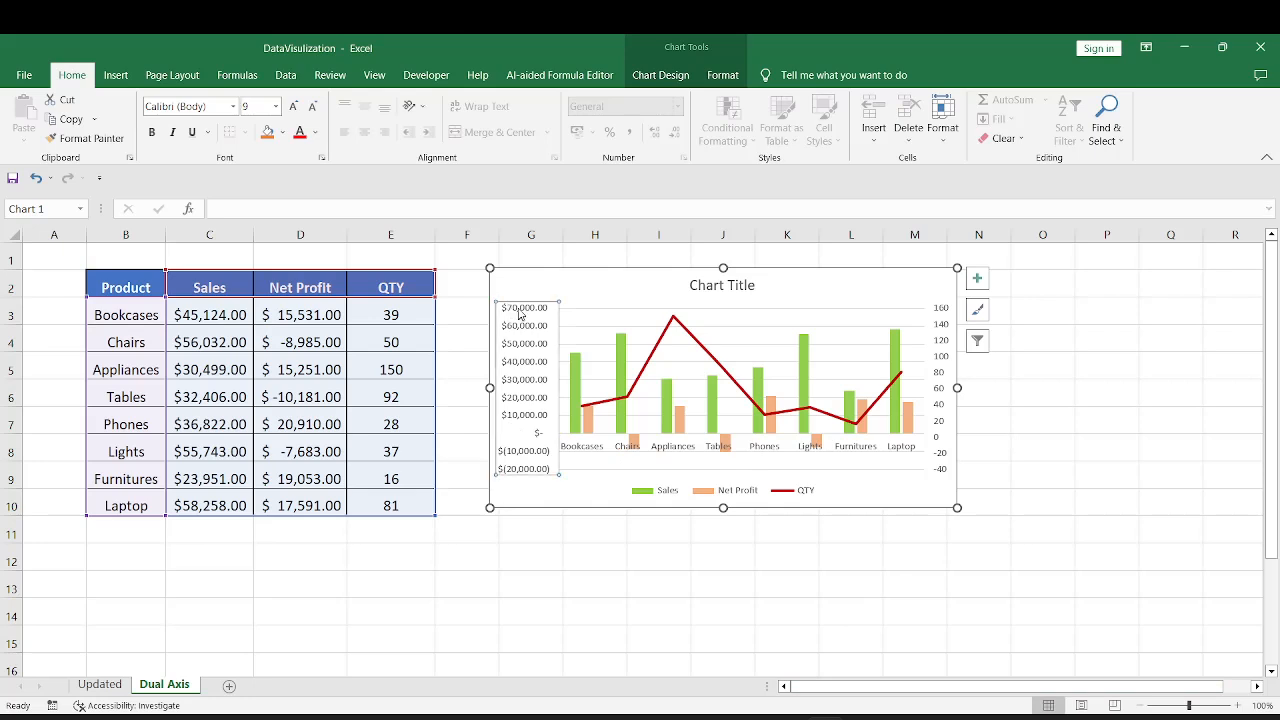
click(942, 473)
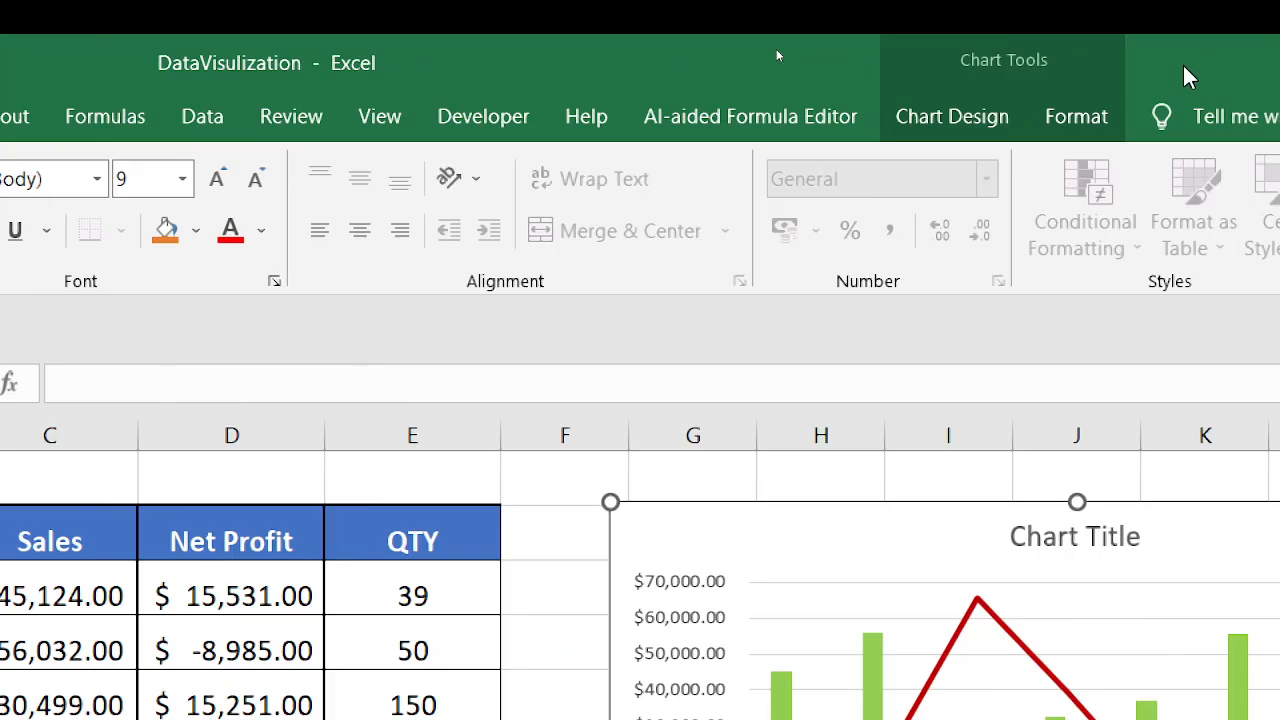
- Add a secondary vertical axis title to the chart and replace its placeholder text with "Quantity"
click(932, 117)
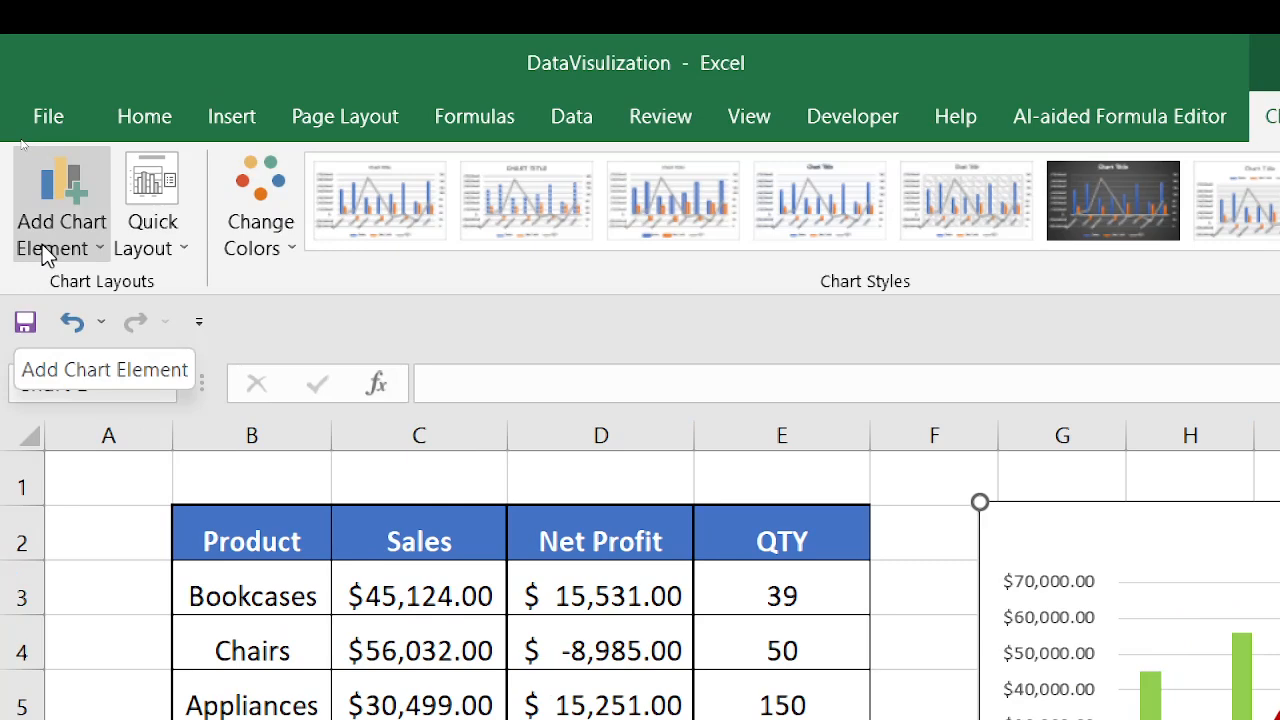
click(98, 249)
mouse_move(94, 334)
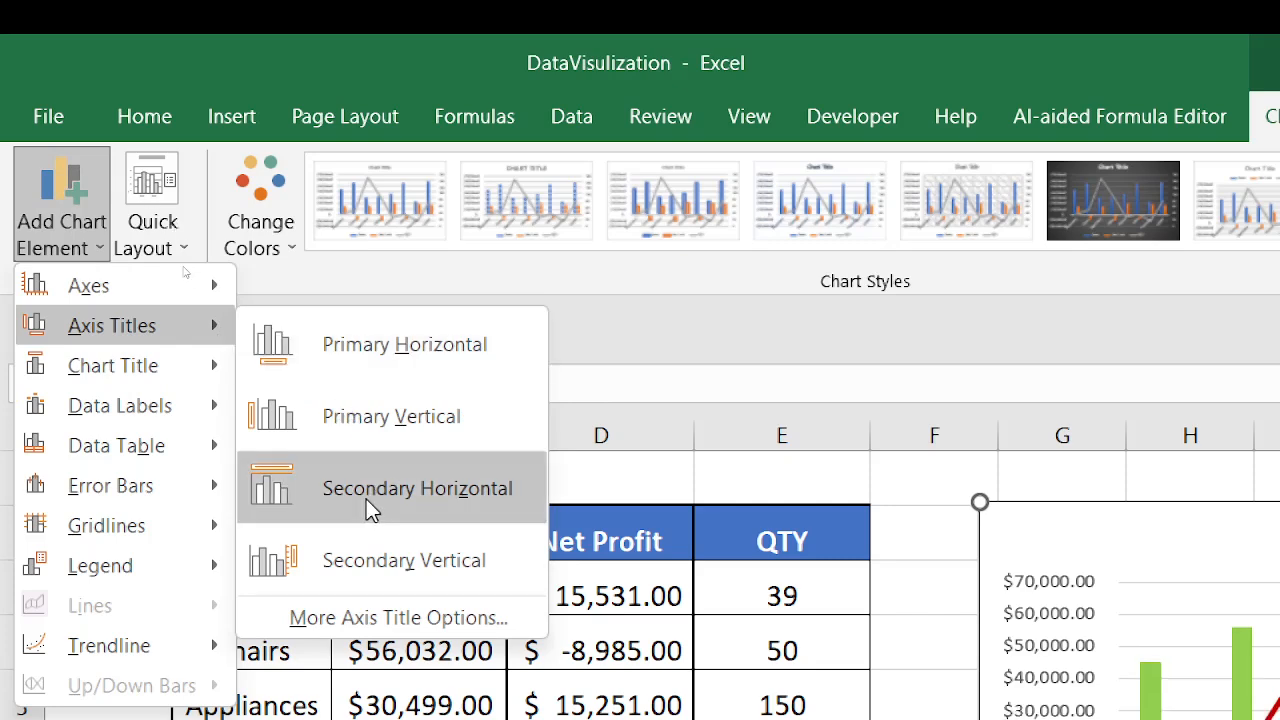
click(370, 580)
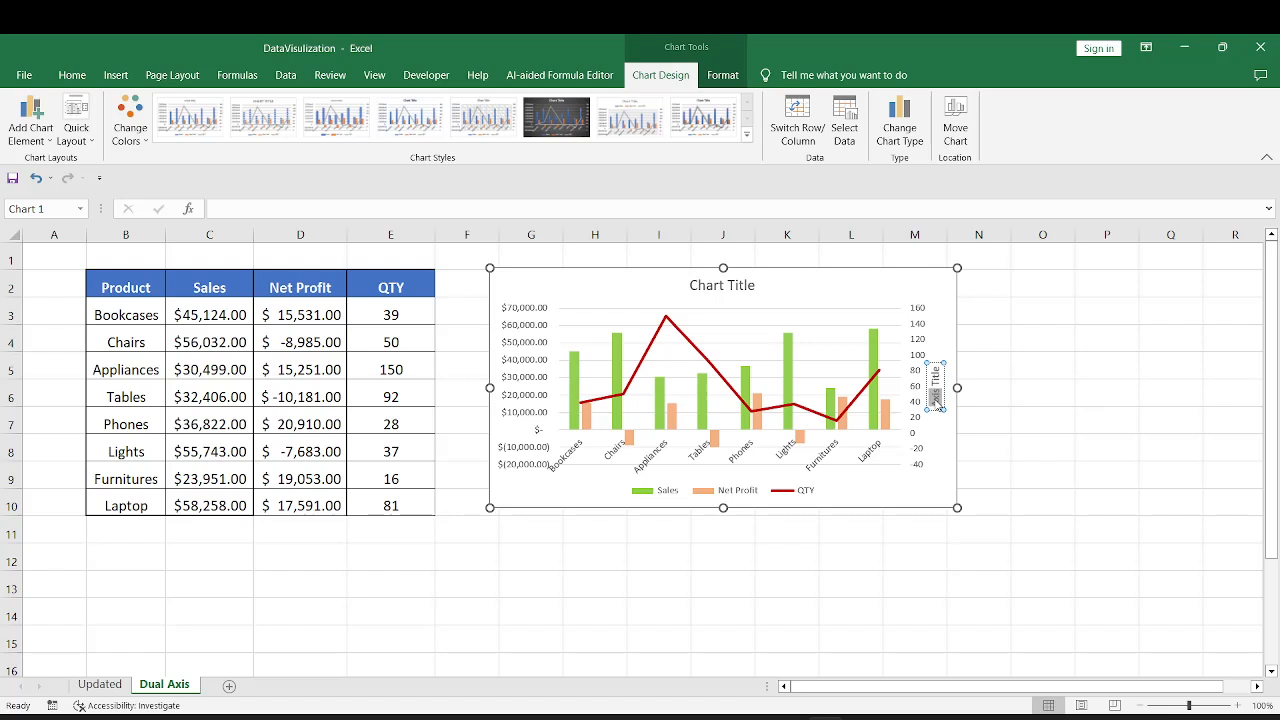
text(Quantity)
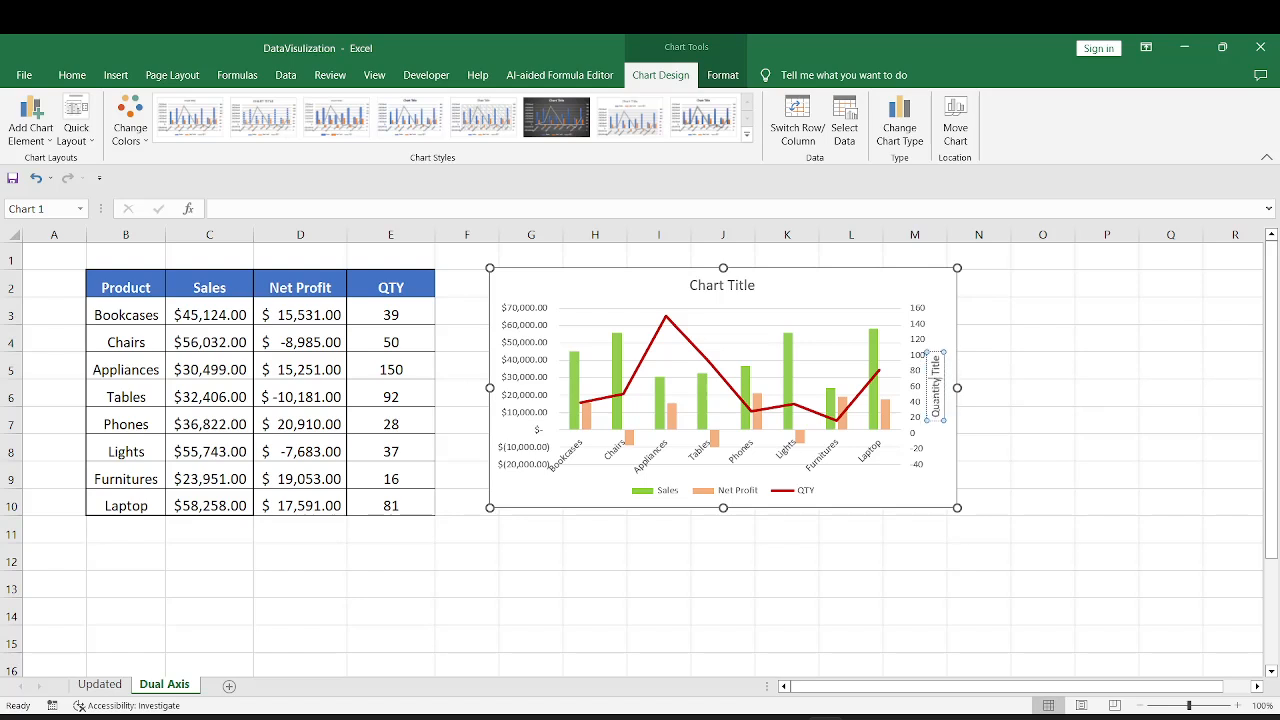
key(Delete)
key(Delete)
key(Delete)
key(Delete)
key(Delete)
key(Delete)
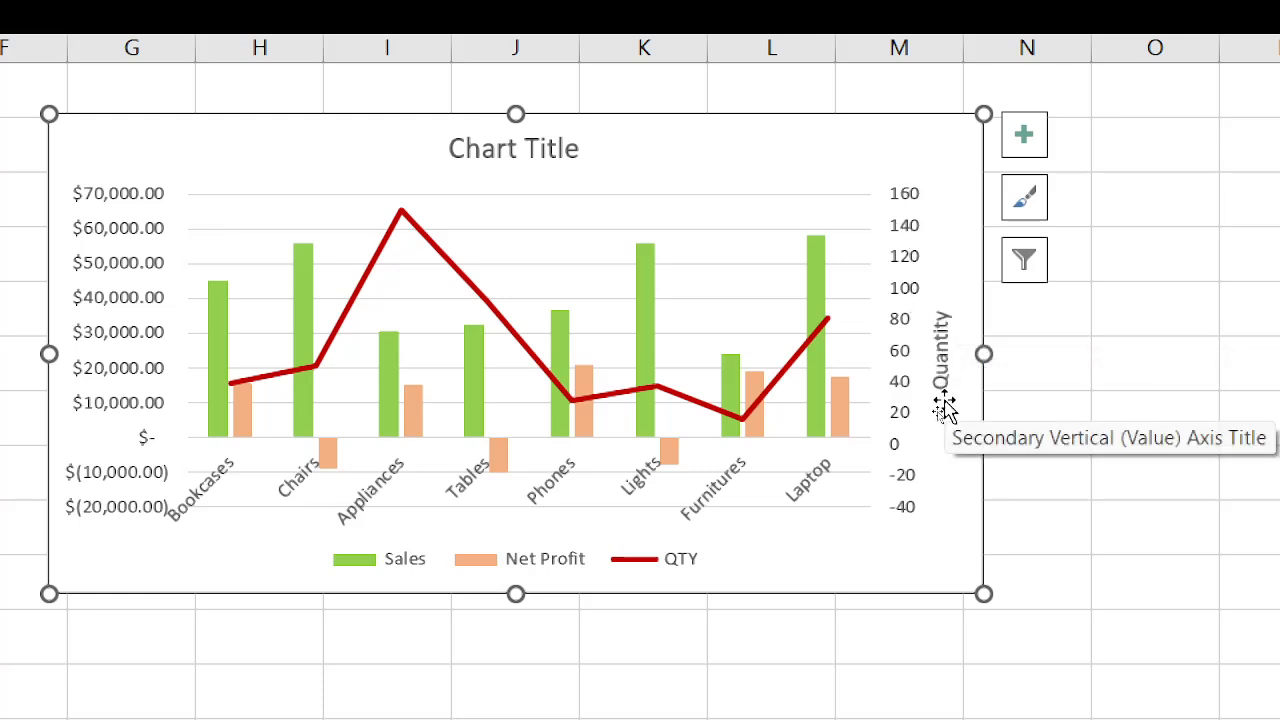
- Add a primary vertical axis title to the chart and replace its placeholder text with "Sales & Net Profit"
click(102, 511)
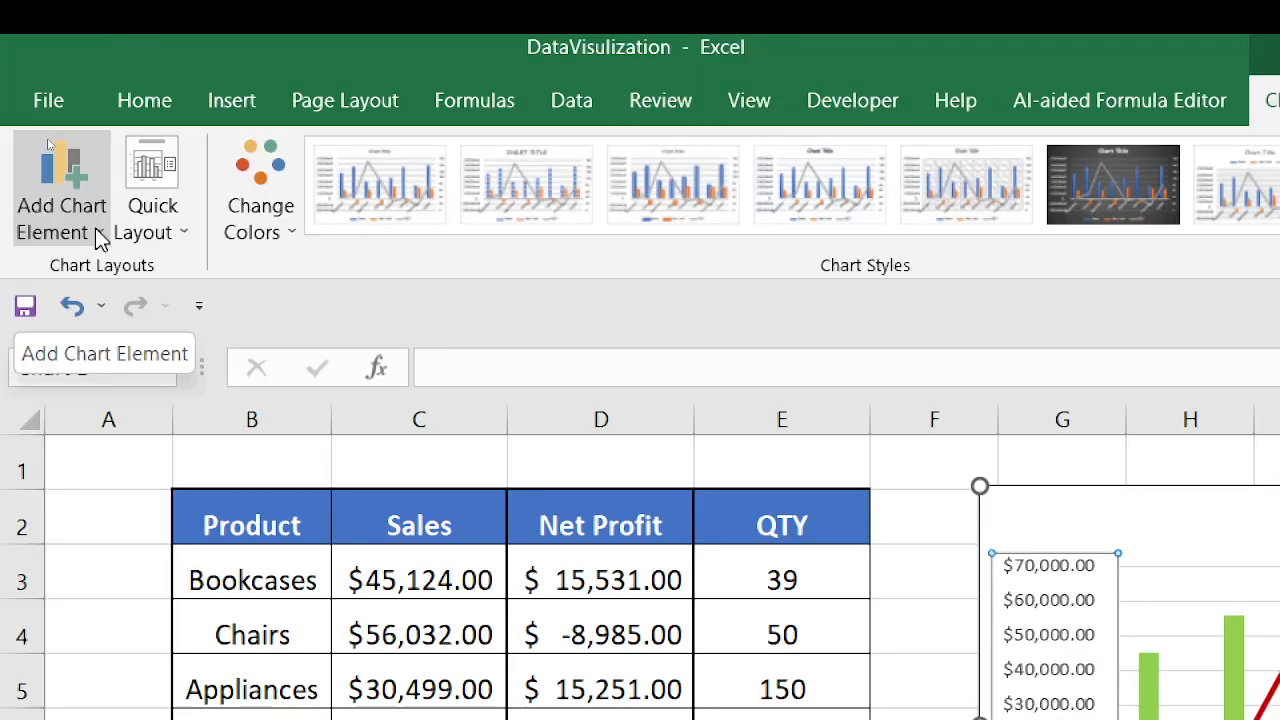
click(100, 237)
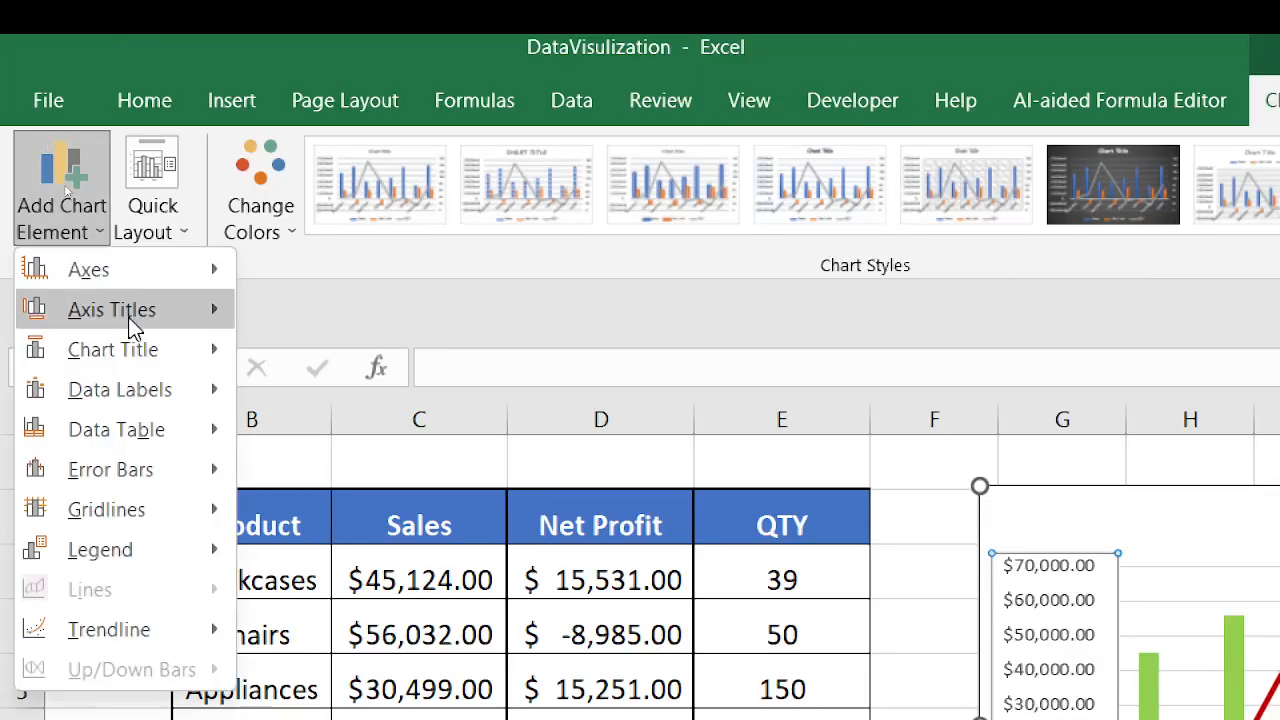
mouse_move(200, 300)
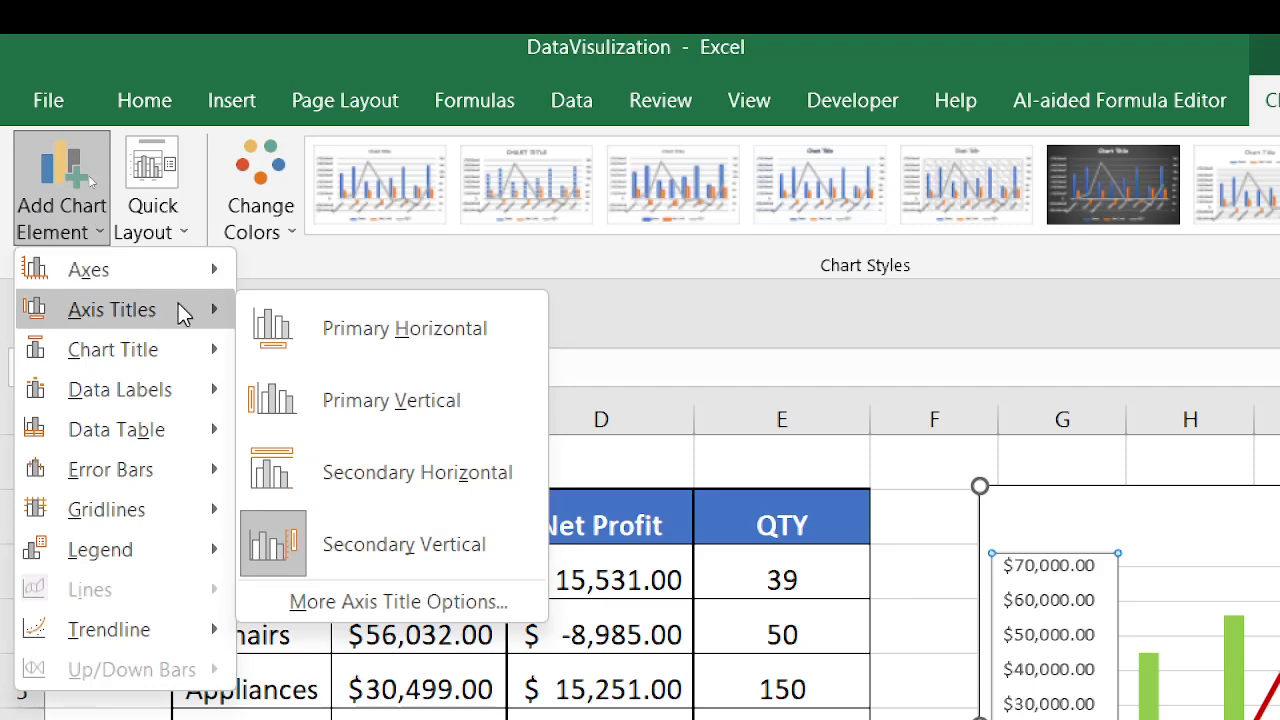
click(374, 400)
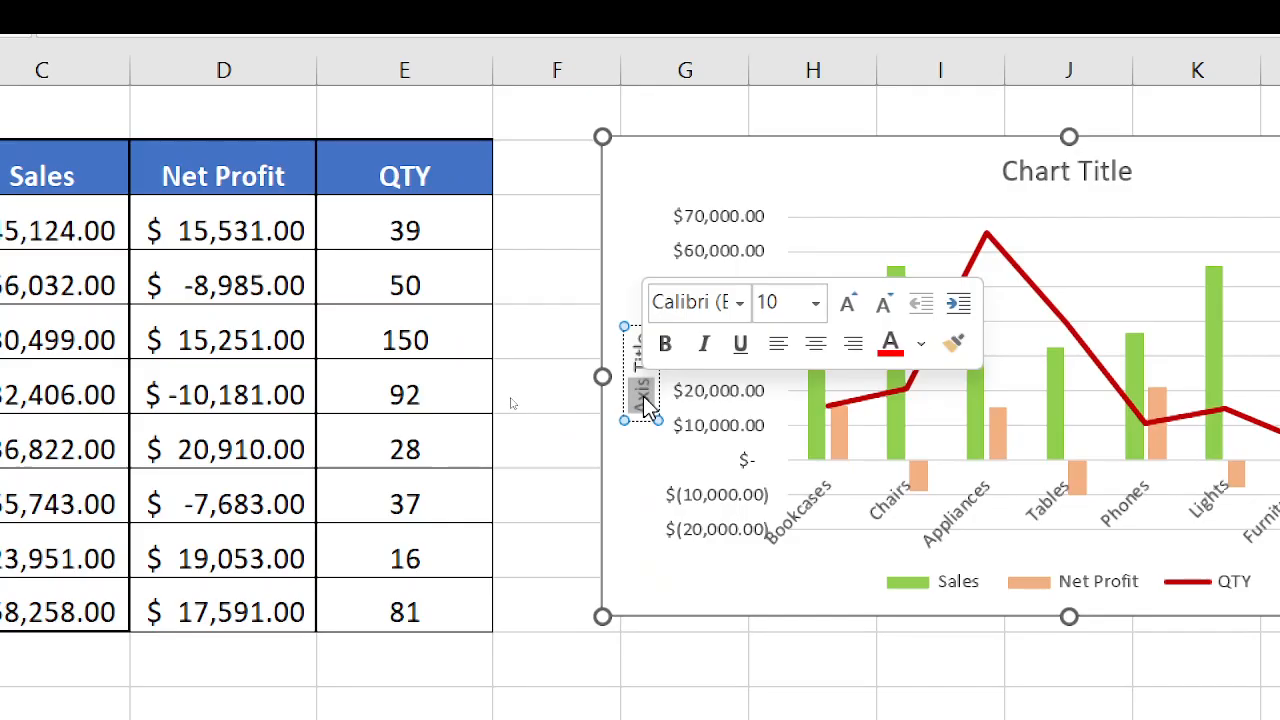
text(Sales)
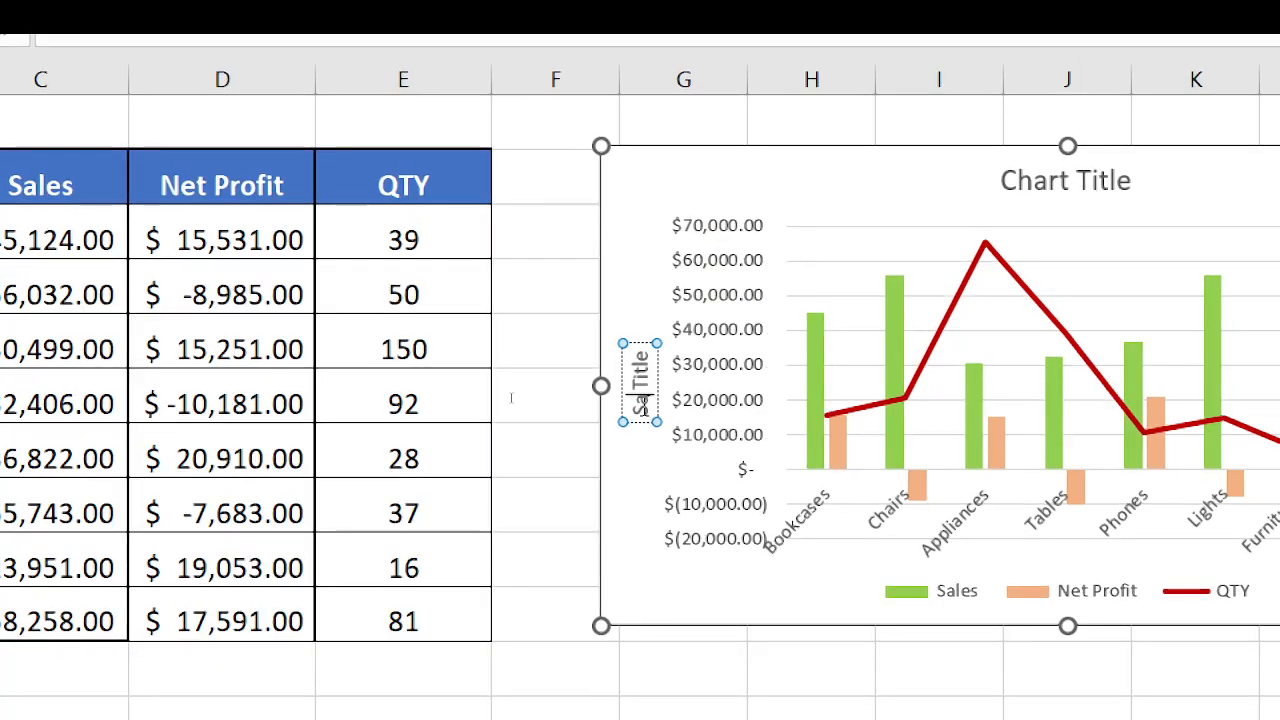
text( & Net)
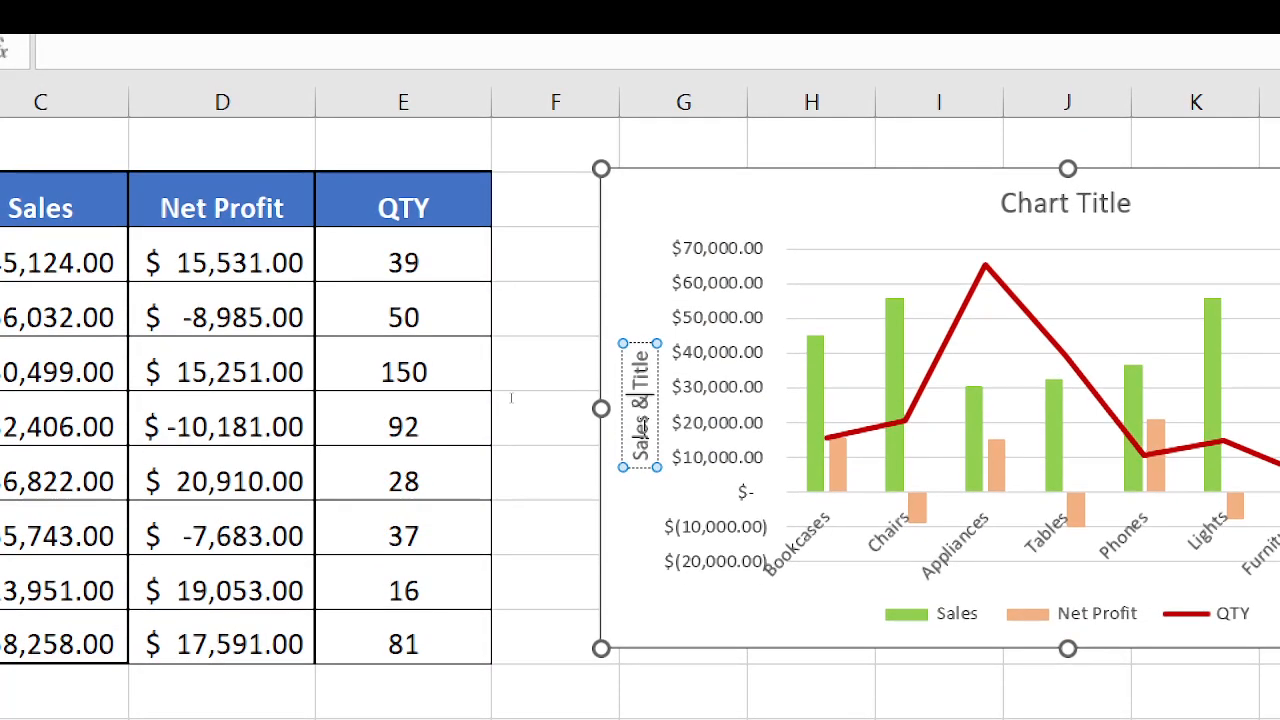
key(Delete)
key(Delete)
key(Delete)
key(Delete)
key(Delete)
key(Delete)
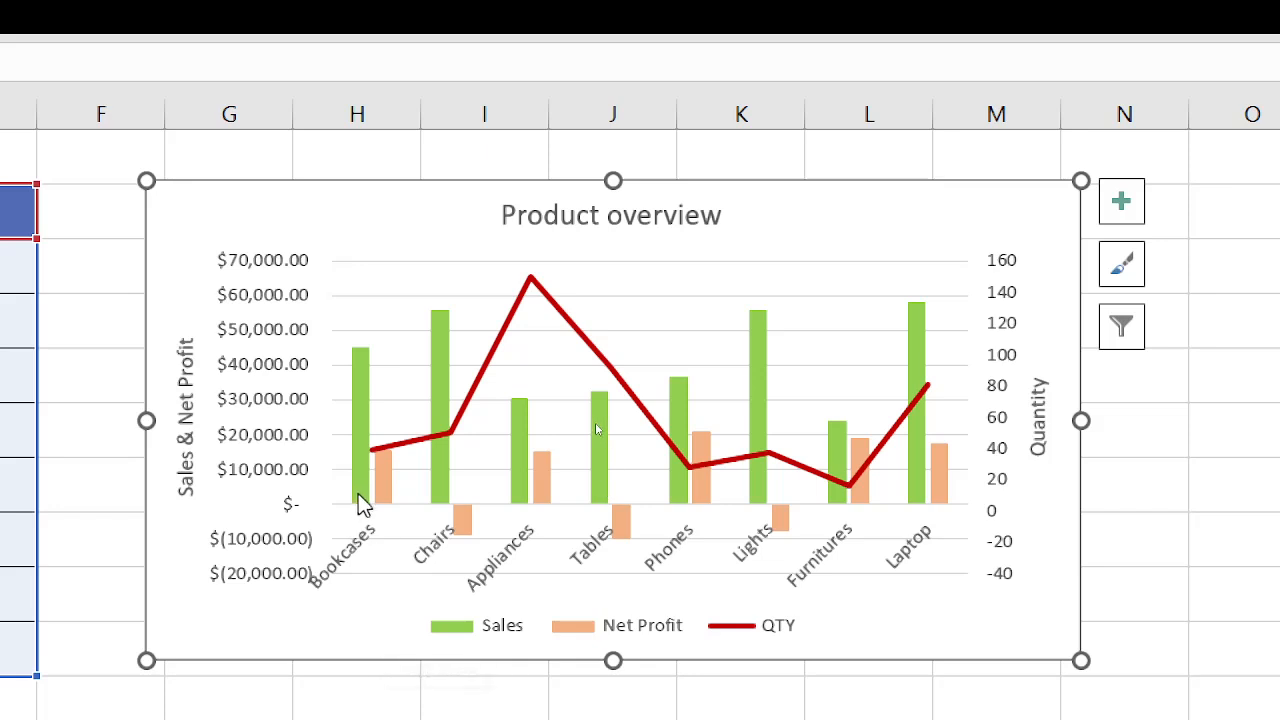
- Insert a Combo chart from B2:D10 with Sales and Net Profit as Area and Net Profit on the secondary axis, and place it beside the table
mouse_move(334, 475)
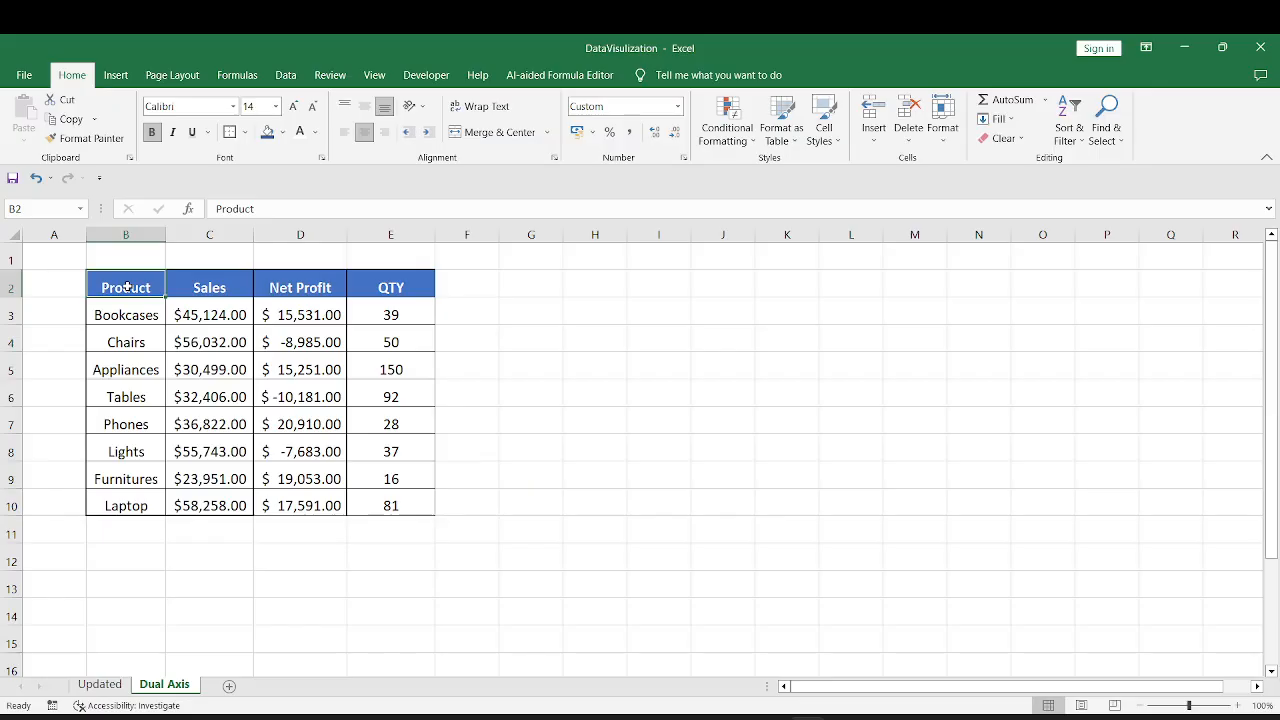
drag(152, 288, 286, 504)
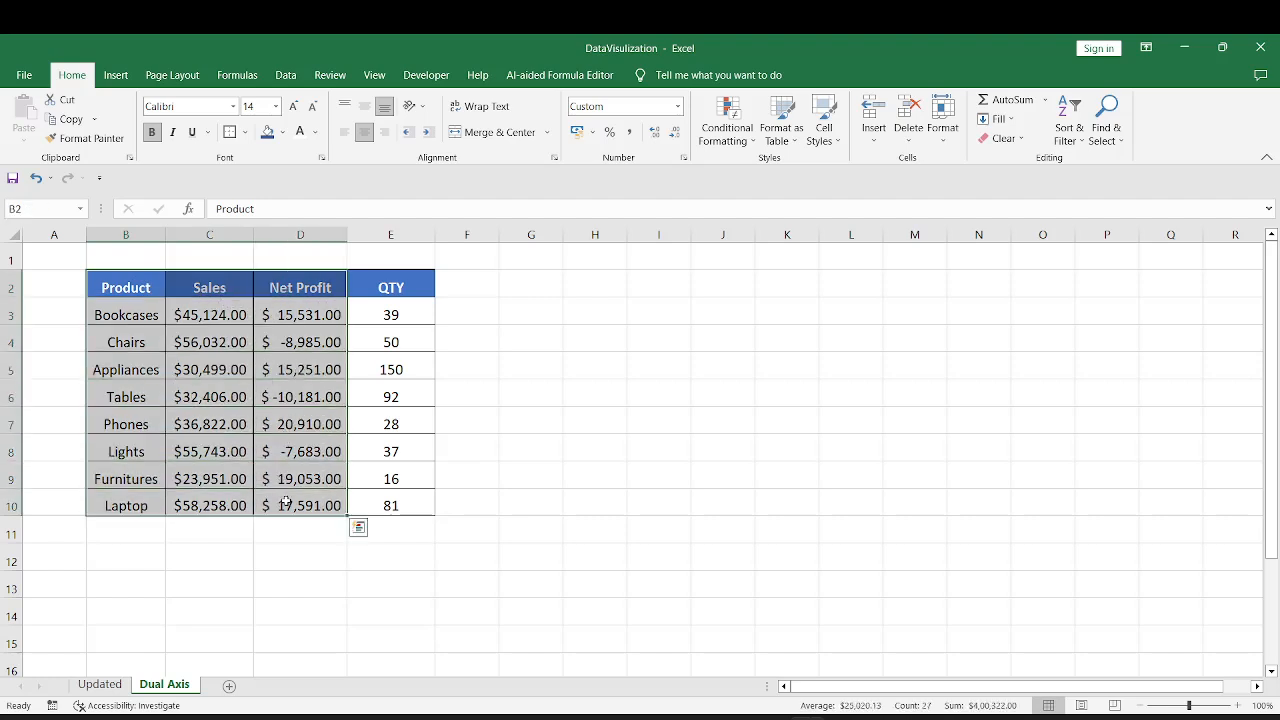
click(117, 78)
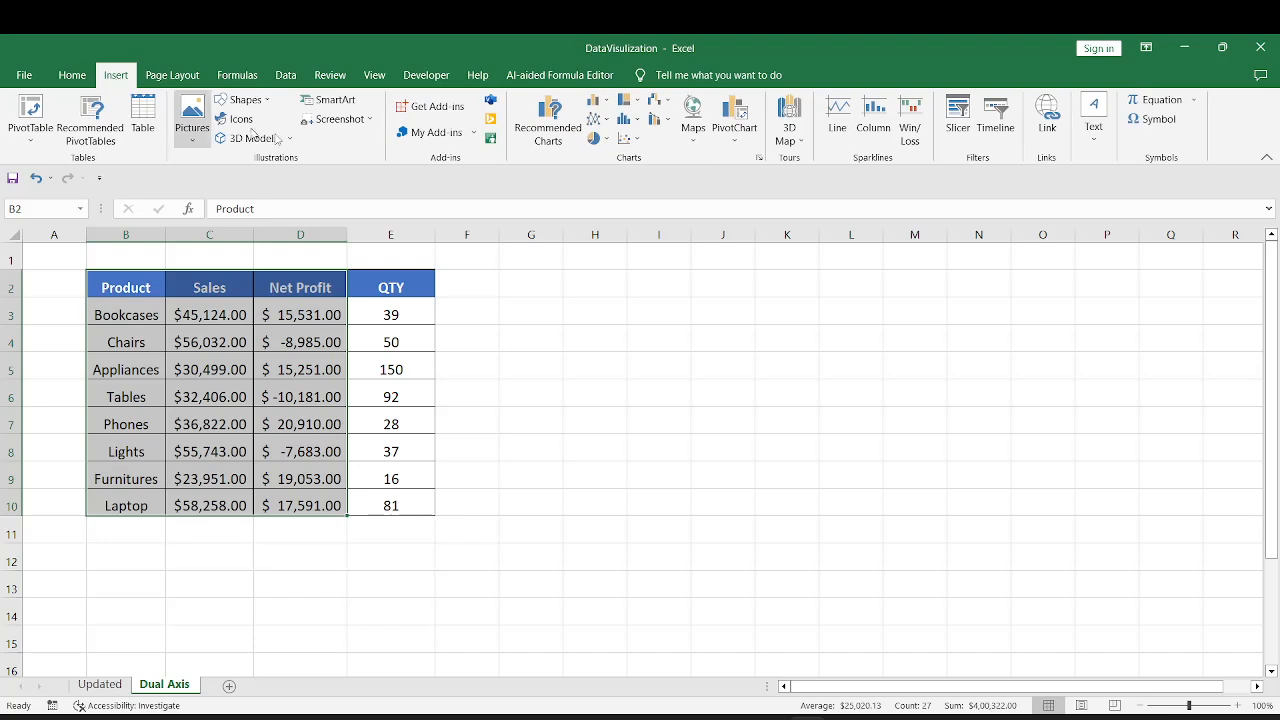
click(562, 148)
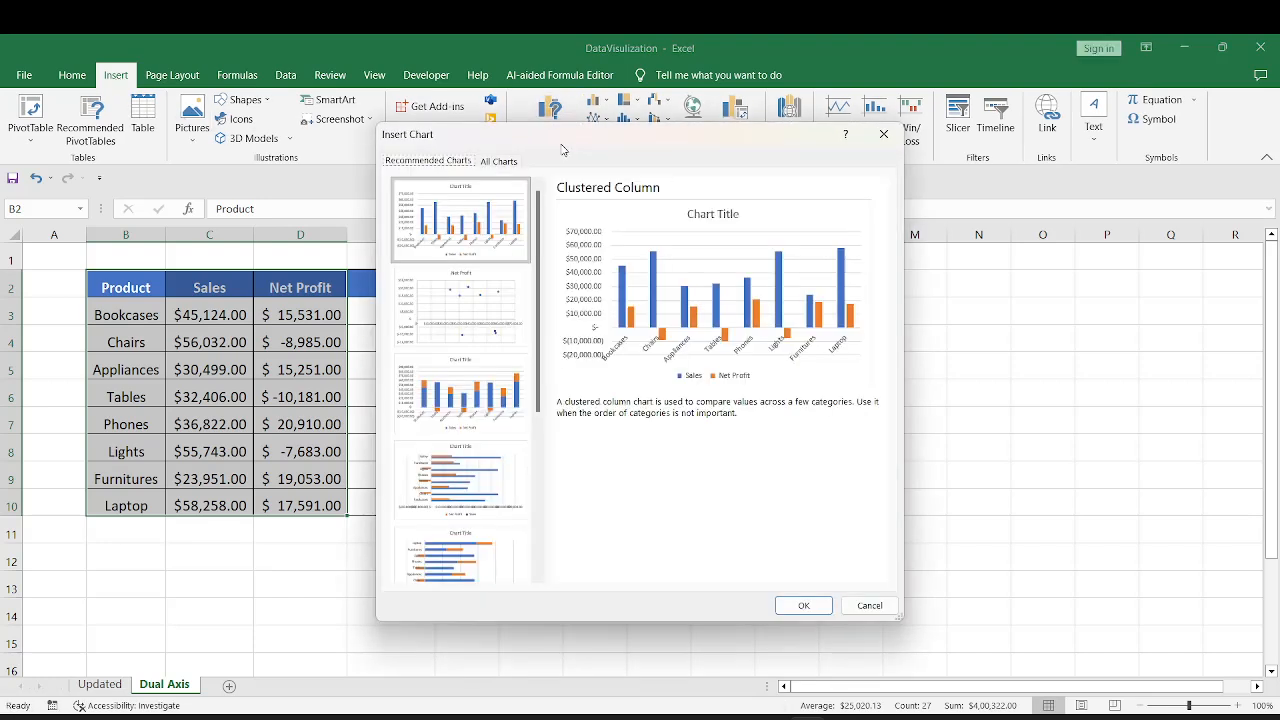
click(499, 161)
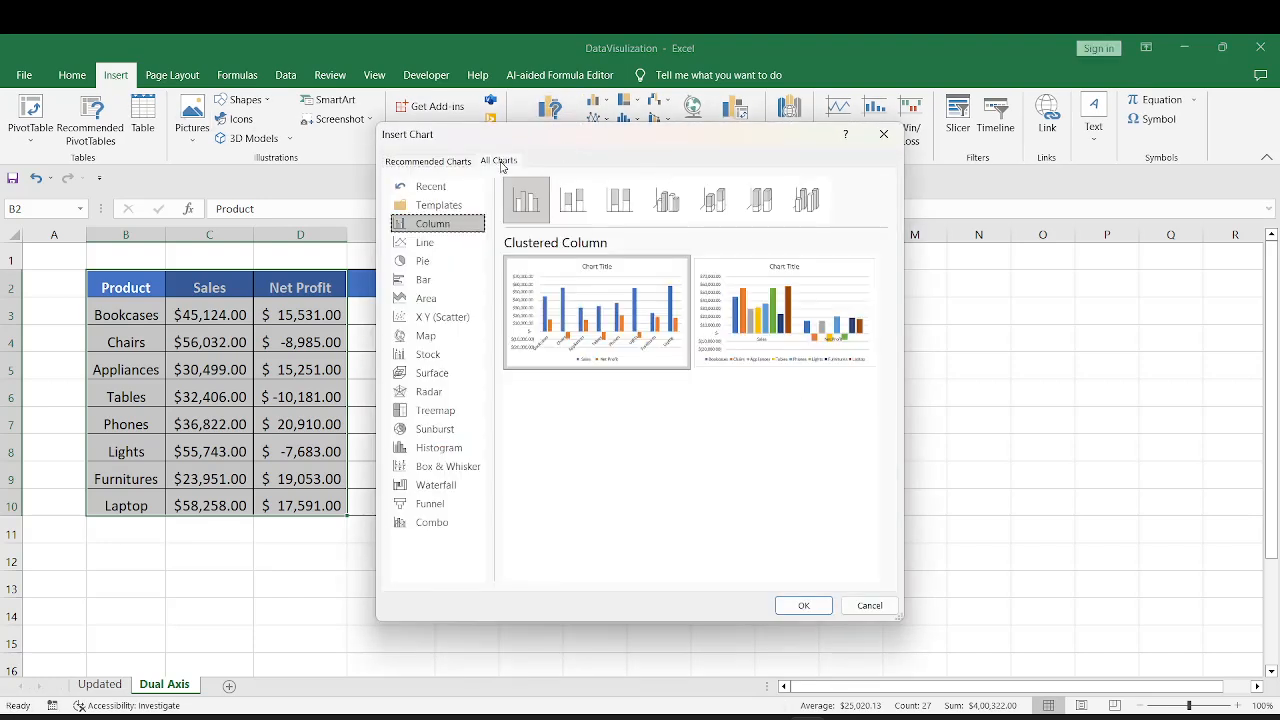
click(436, 525)
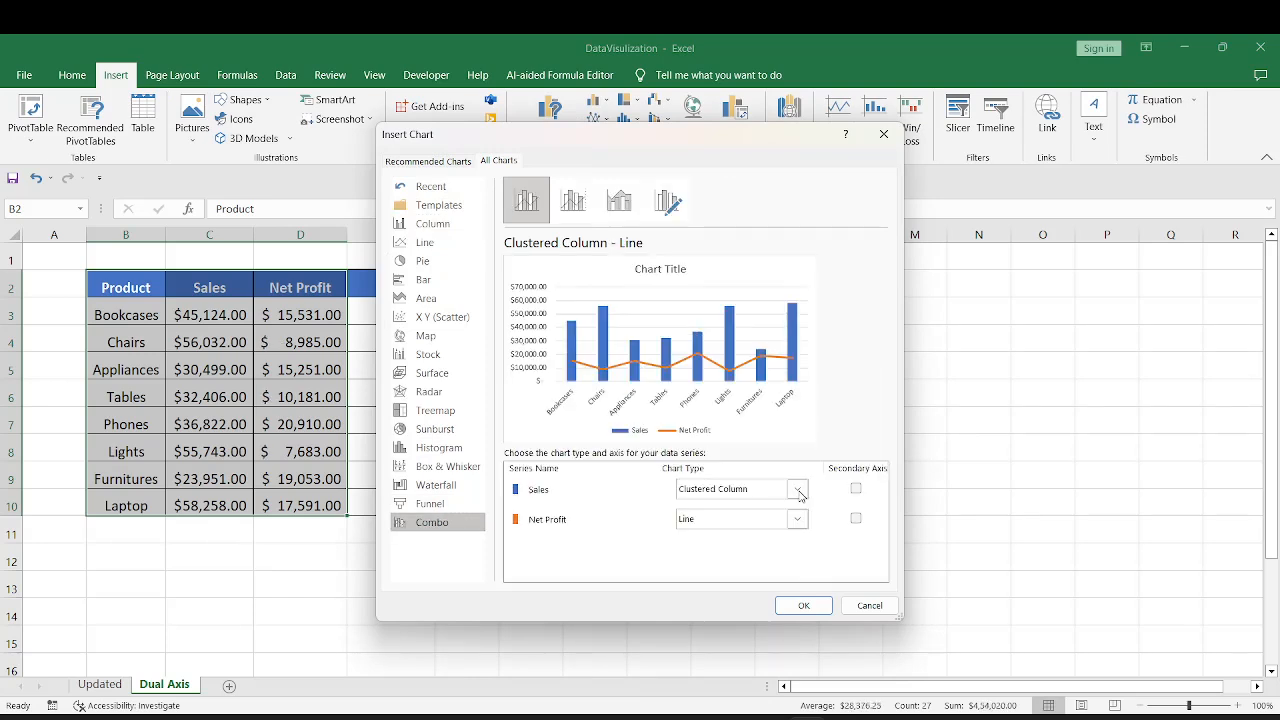
click(797, 489)
click(705, 466)
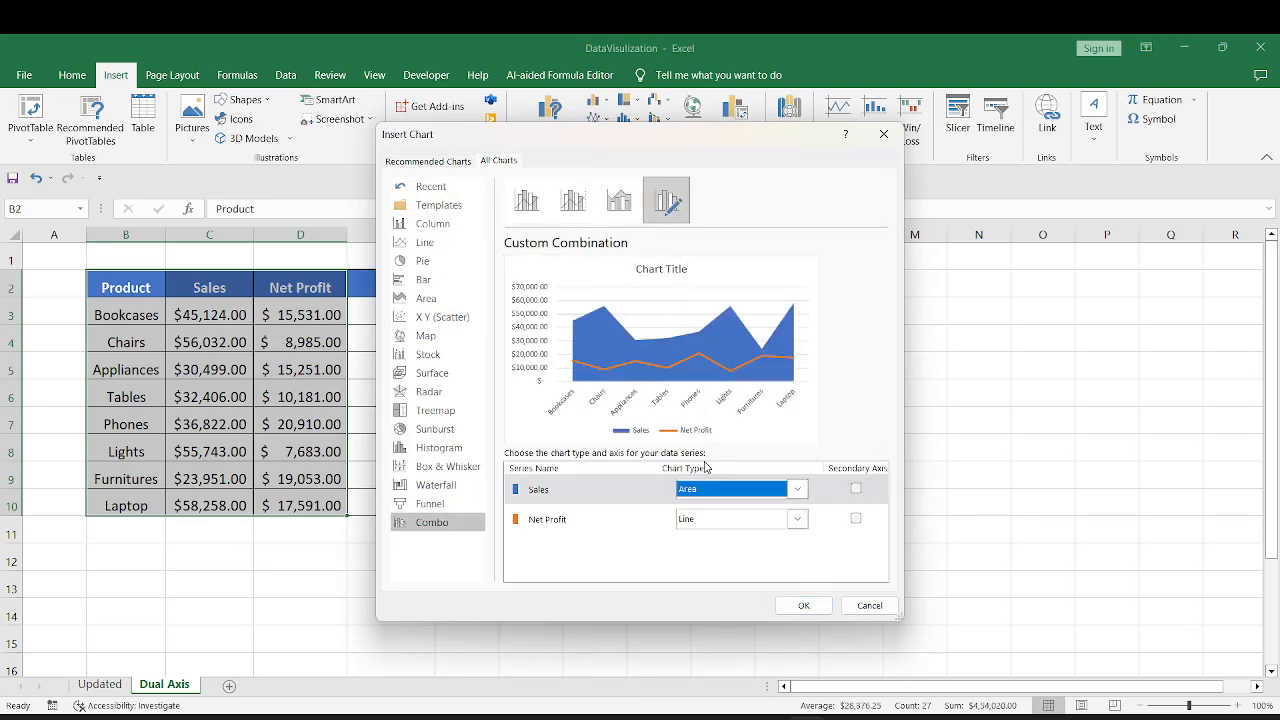
click(798, 520)
click(706, 484)
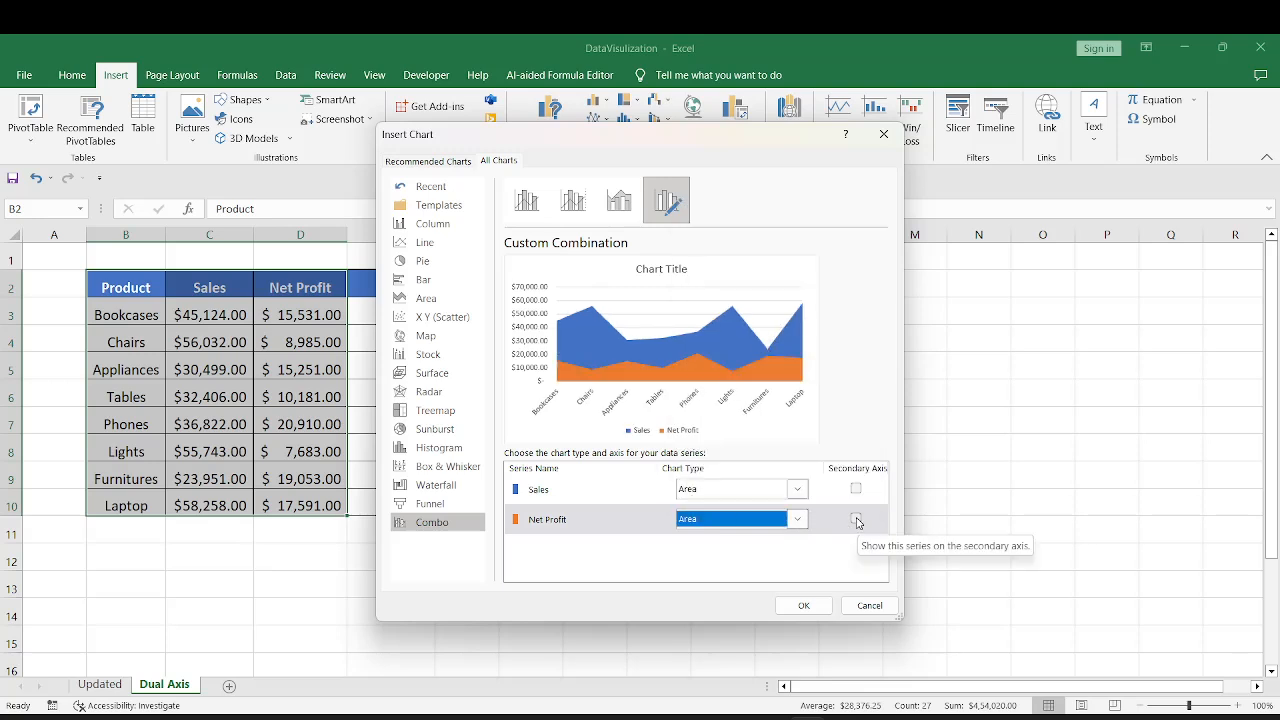
click(856, 519)
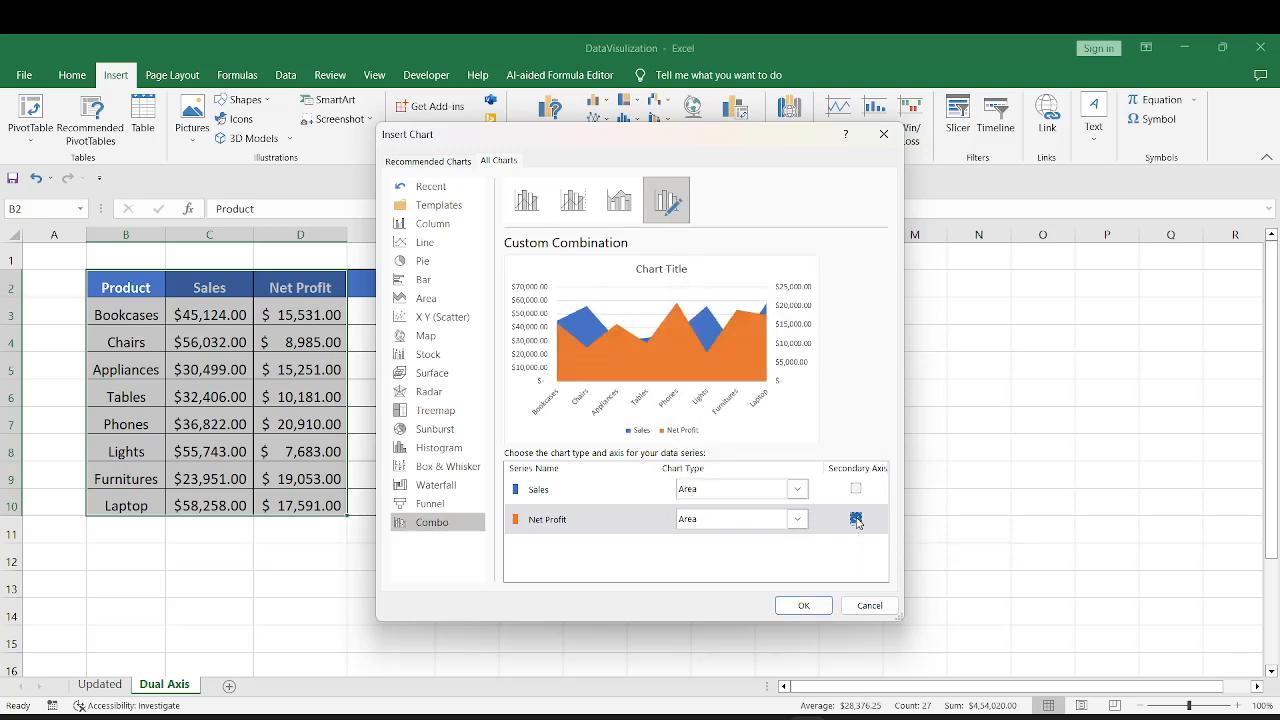
click(804, 606)
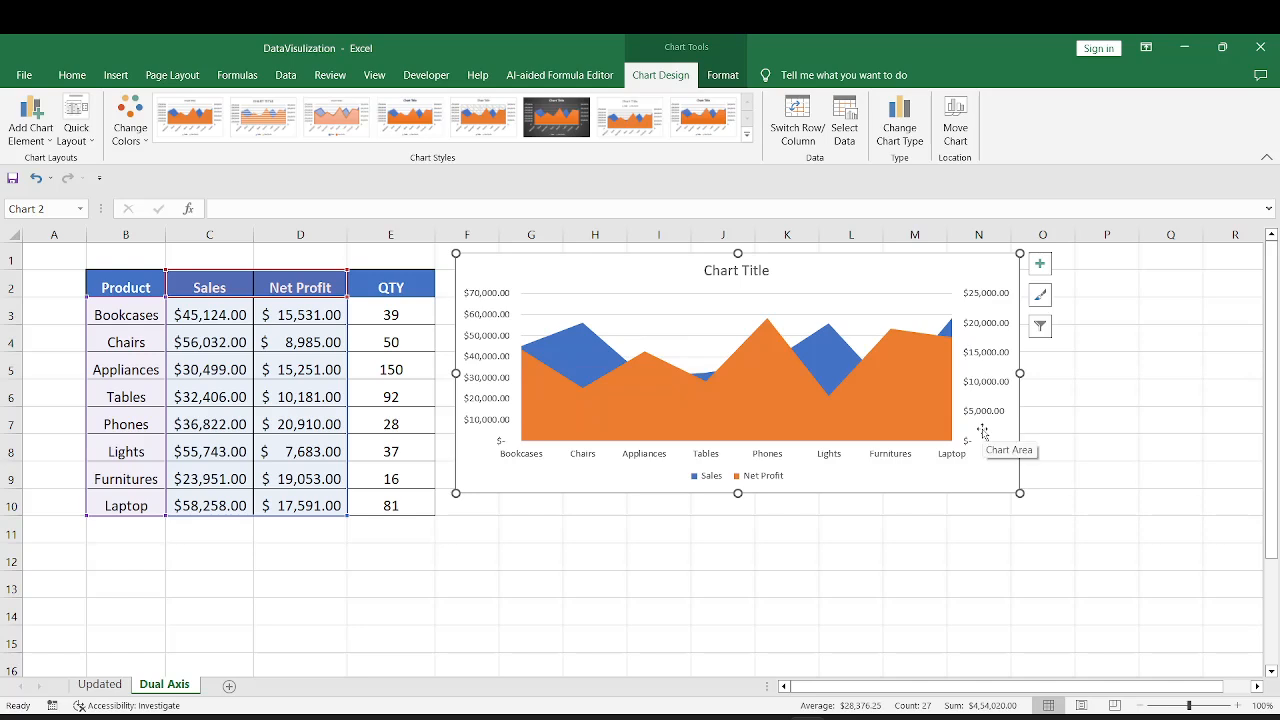
drag(983, 430, 973, 448)
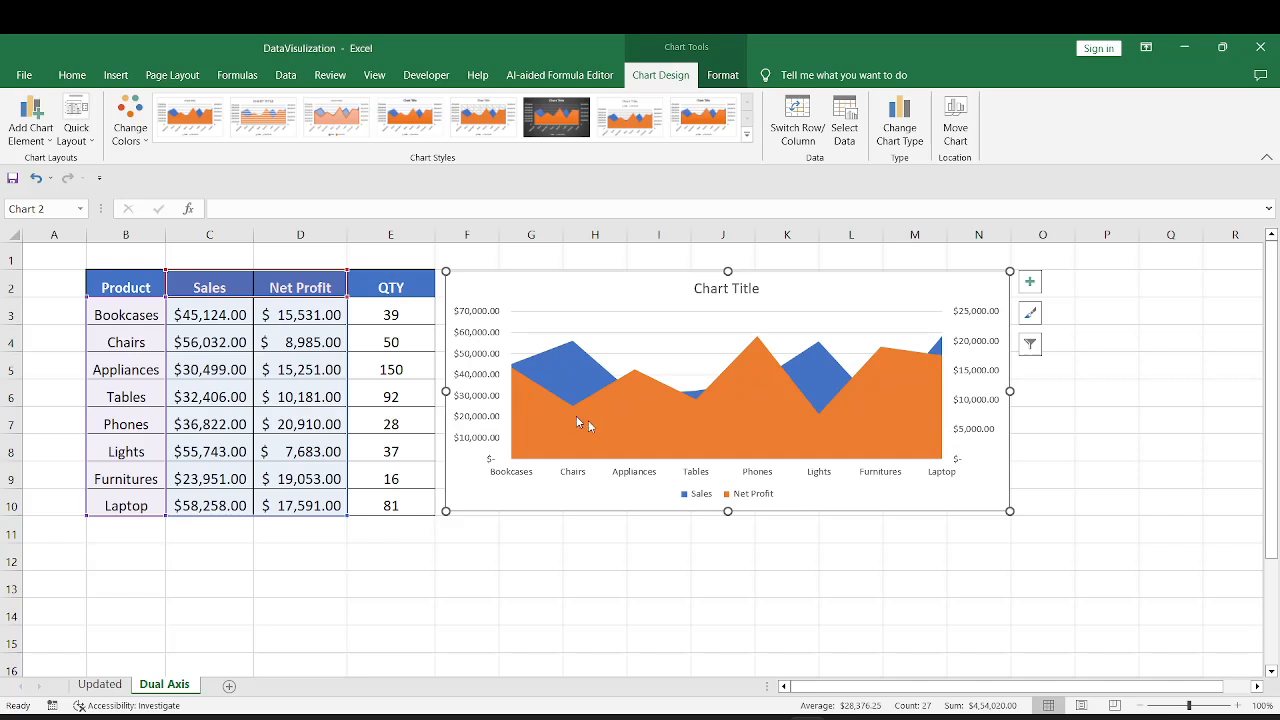
- Format the Net Profit area with a solid light turquoise fill at 75% transparency
right_click(846, 438)
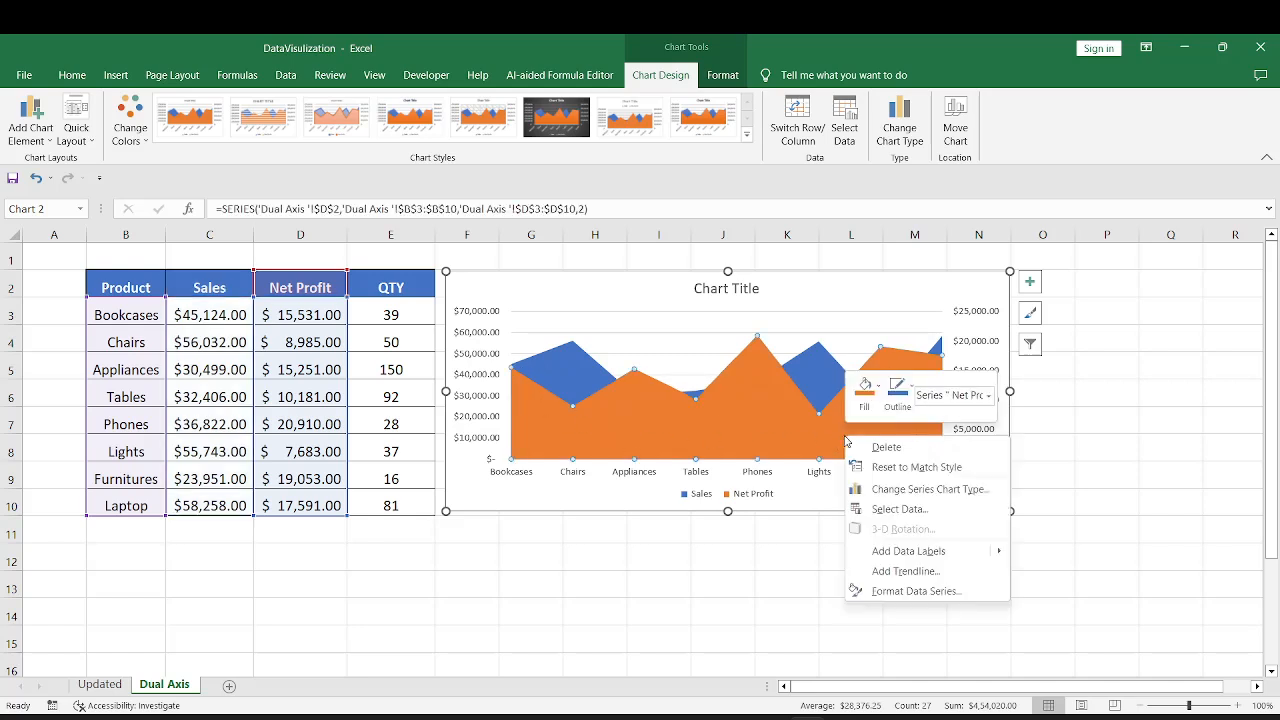
click(916, 590)
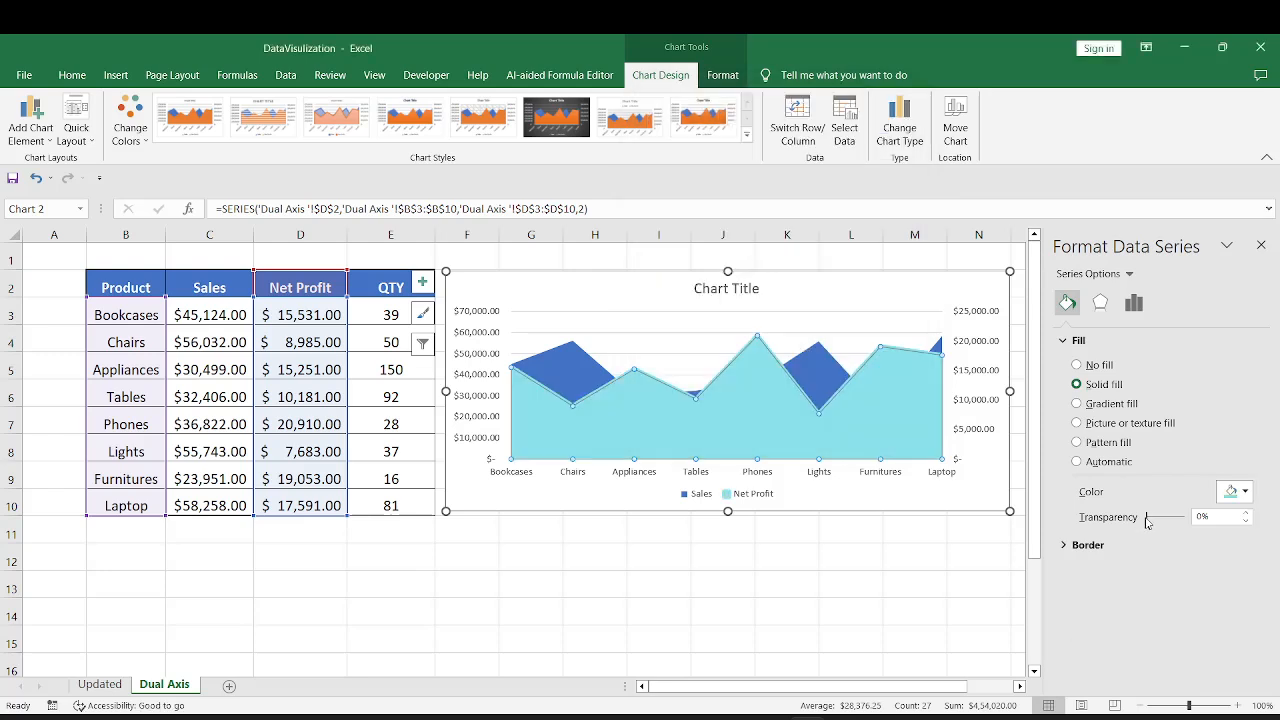
drag(1147, 521, 1176, 522)
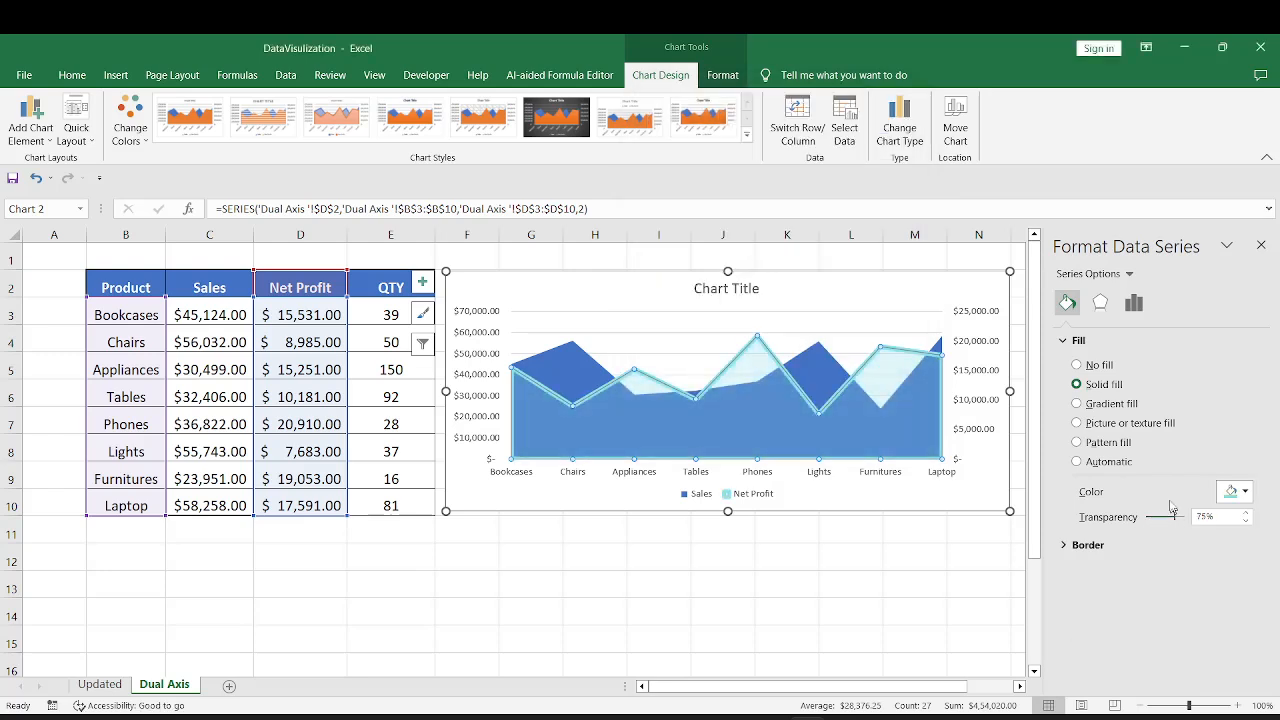
- Format the Sales area with a solid light orange fill at 77% transparency
click(822, 372)
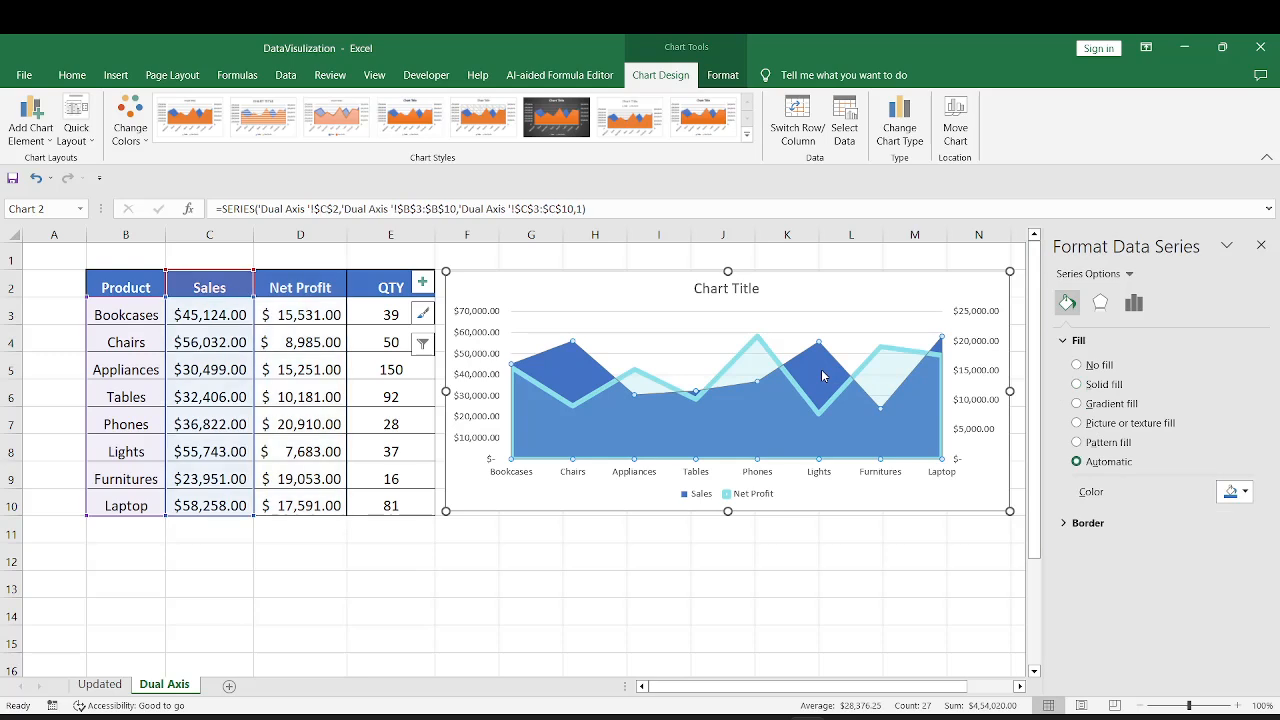
click(1077, 384)
click(1244, 491)
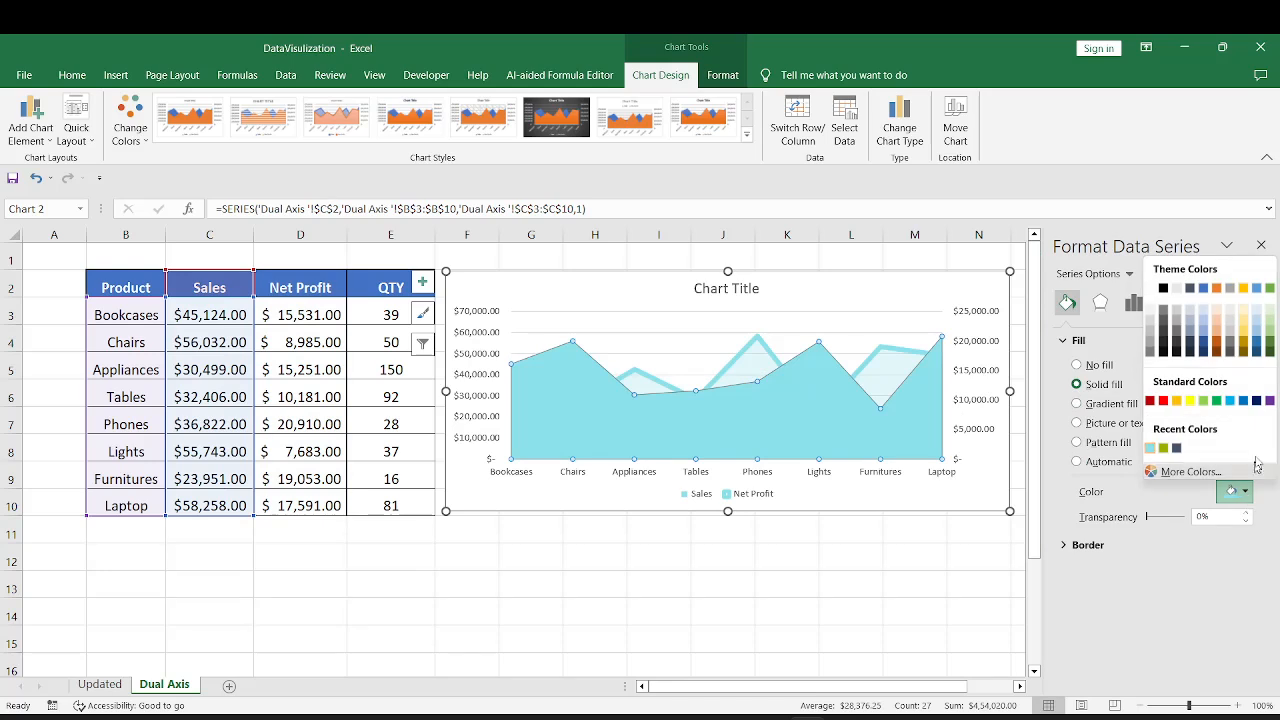
key(Escape)
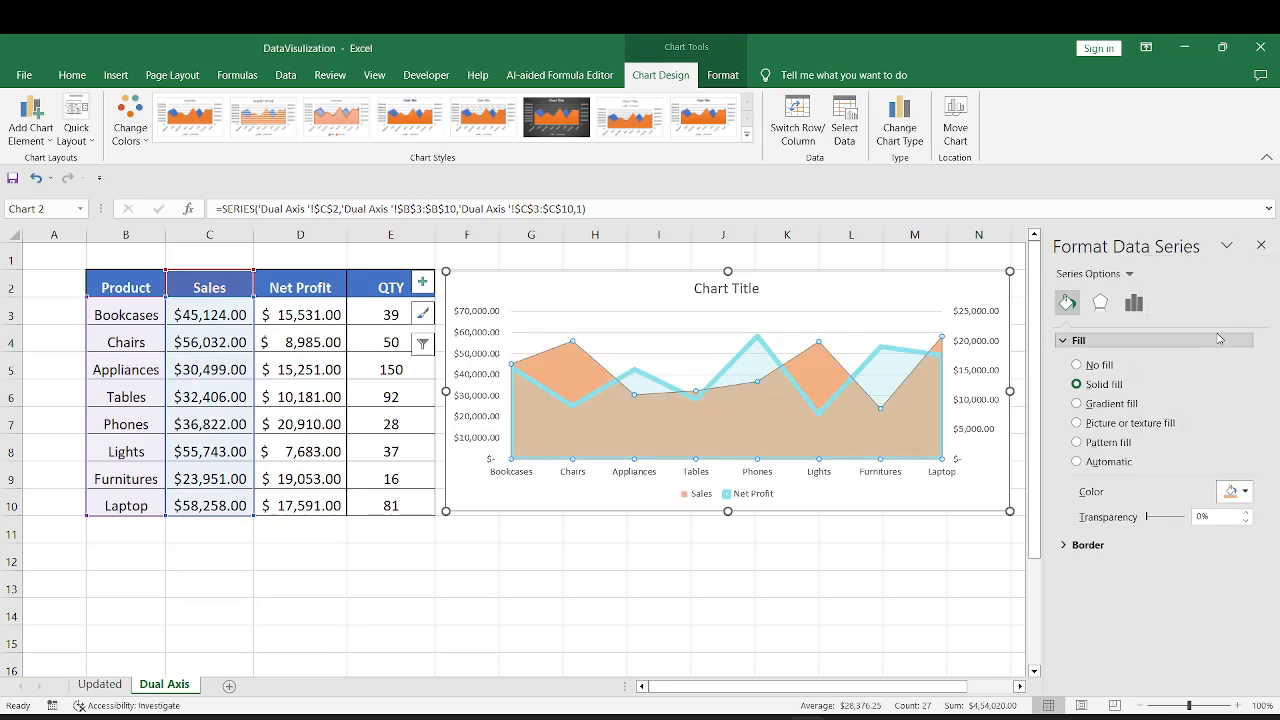
drag(1148, 517, 1178, 522)
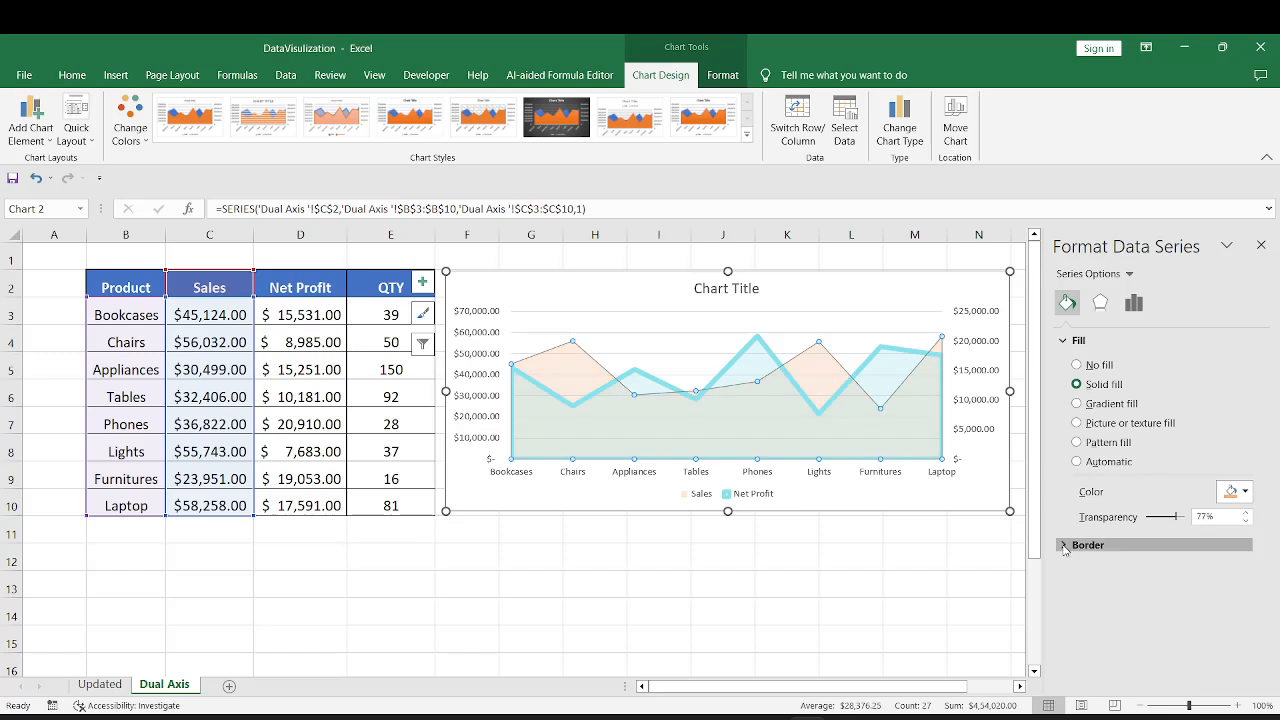
- Set a theme color for the border of the Sales area
click(1066, 547)
drag(1260, 476, 1256, 574)
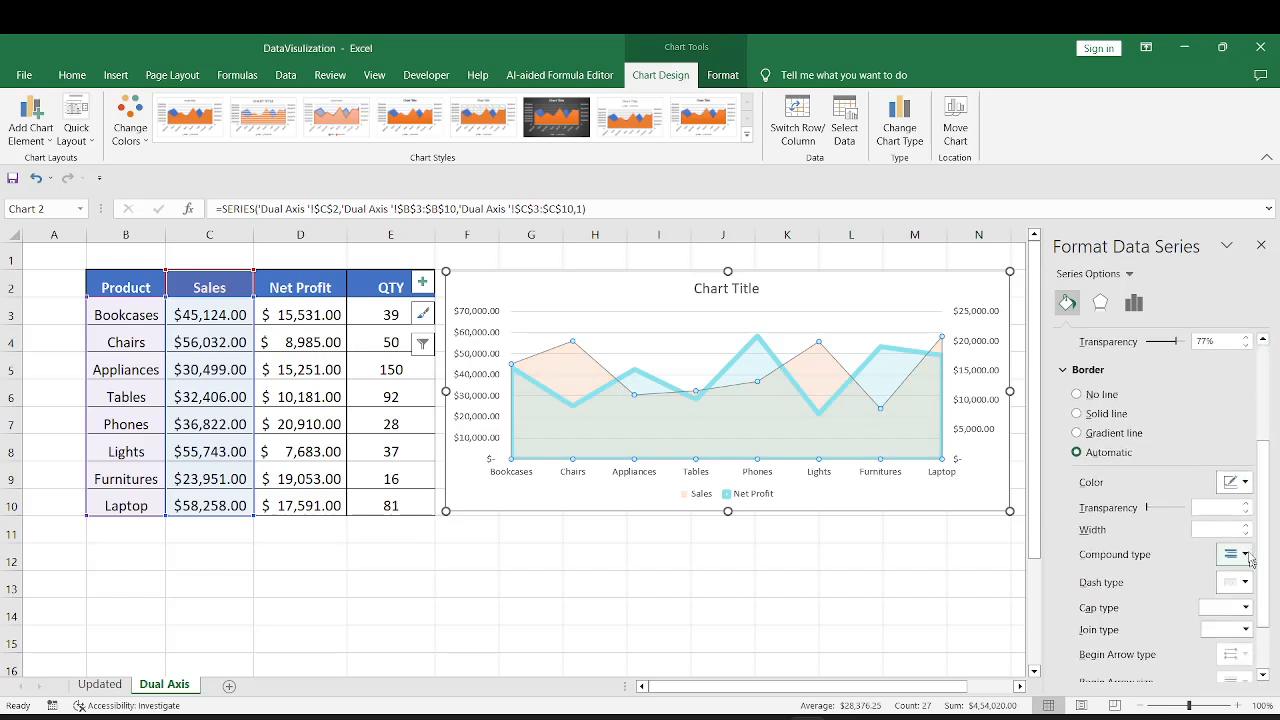
click(1236, 481)
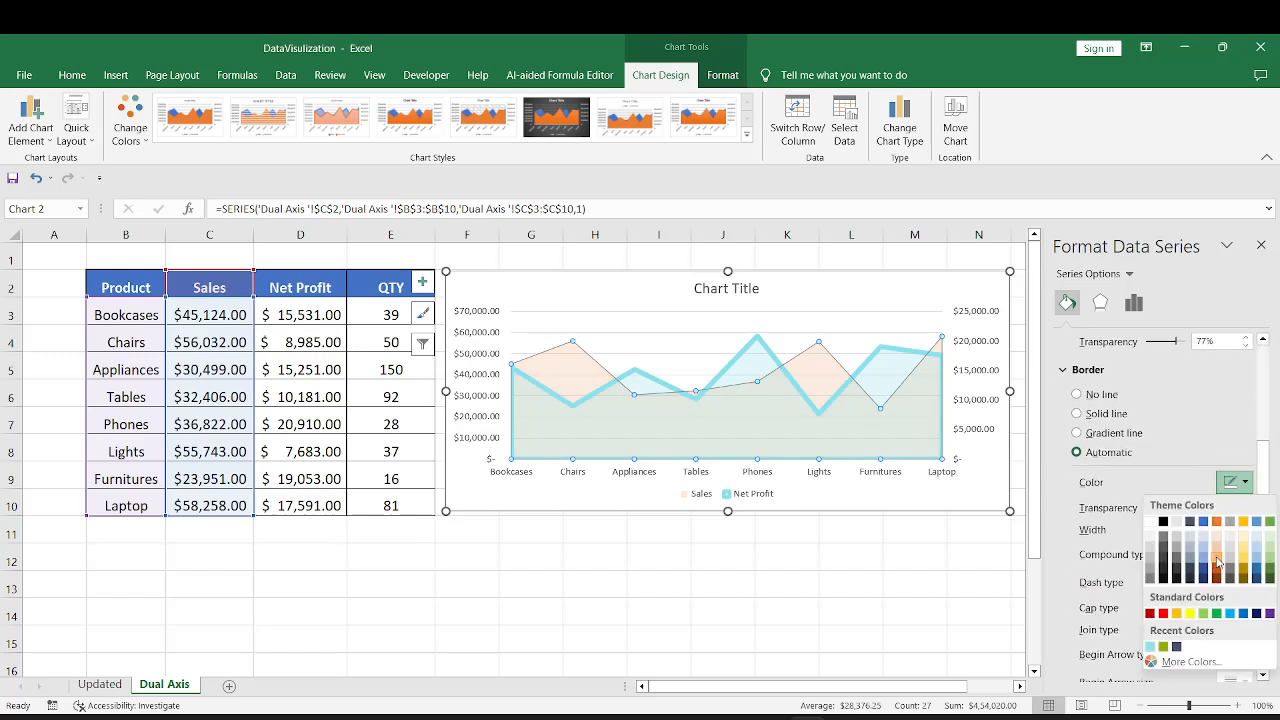